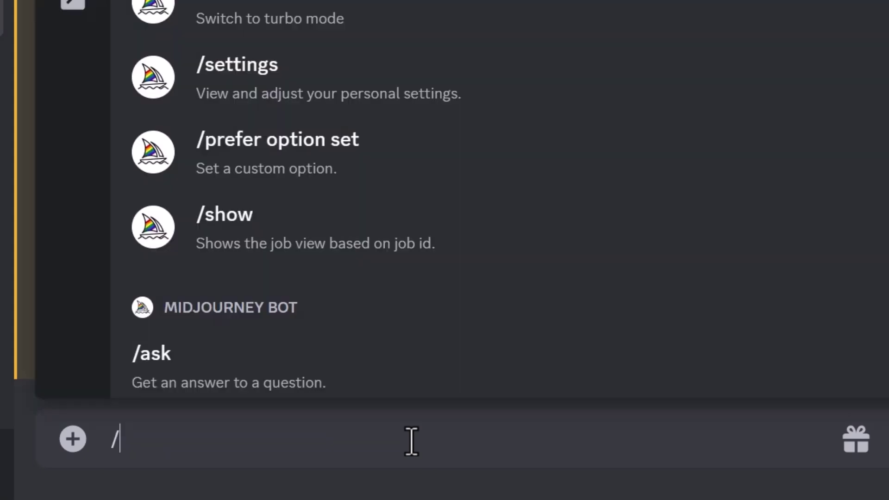
Step: Generate an image grid with the /imagine command using the prompt "a fire ant"
key(Tab)
text(a fire ant)
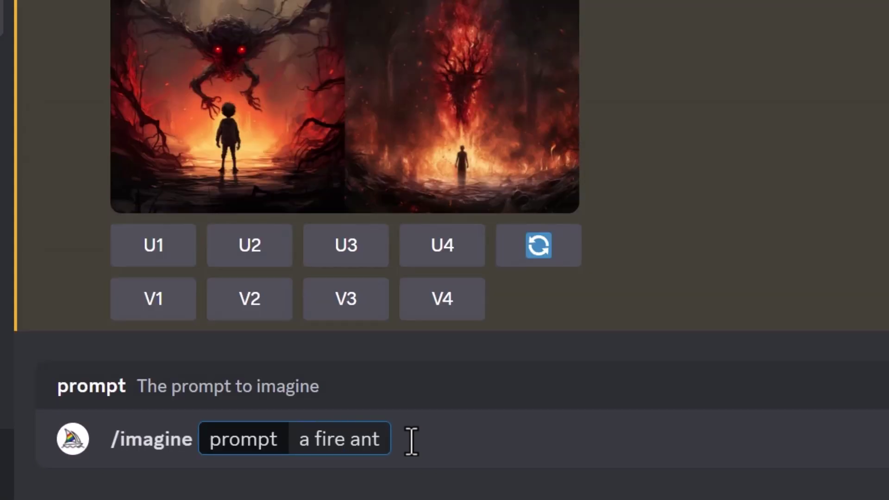
key(Return)
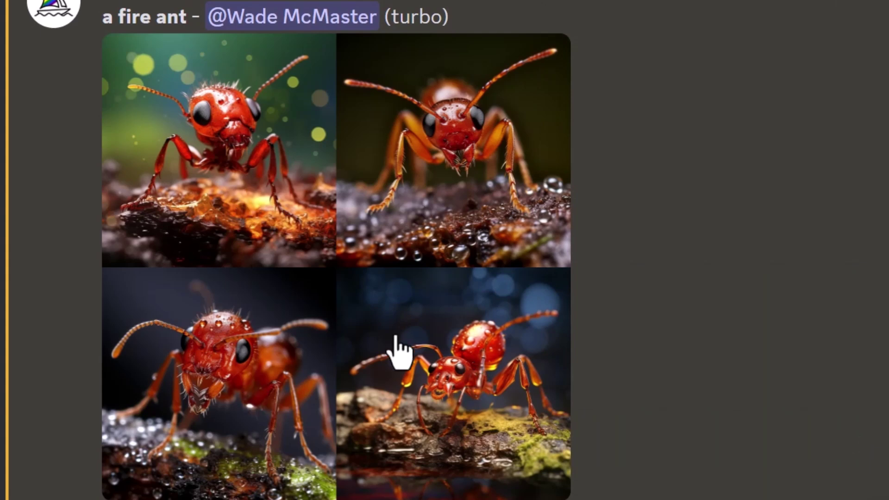
Step: Run /imagine a second time with the same prompt "a fire ant" to get another image grid
text(/imagine)
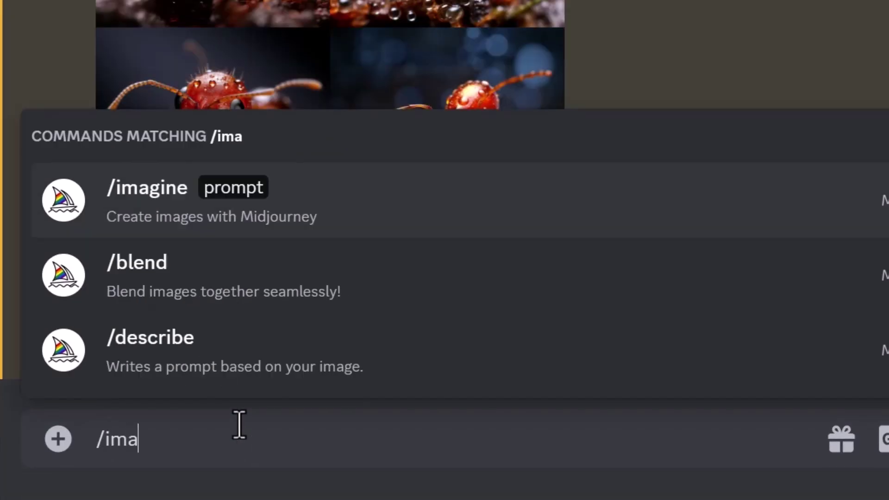
key(Tab)
text(a fire an)
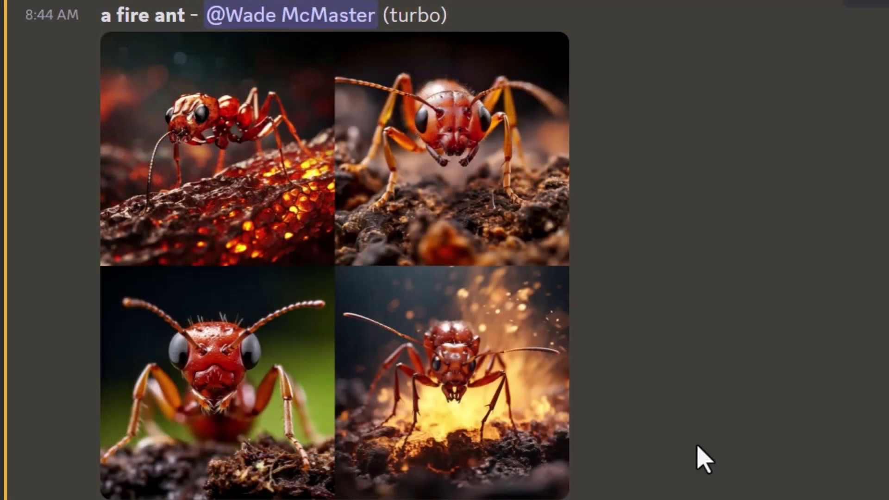
Step: Compare the images in the two fire ant grids generated from the identical prompt
scroll(704, 458, up, 15)
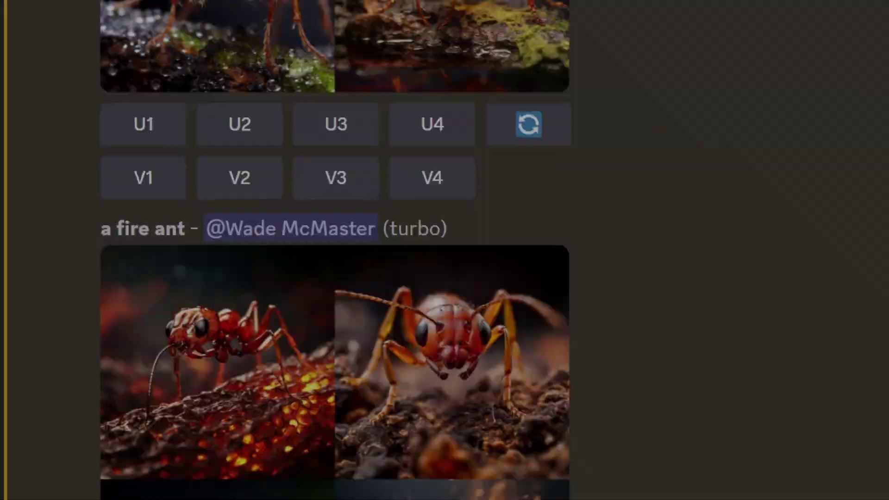
scroll(335, 250, down, 1)
scroll(335, 250, up, 4)
scroll(335, 250, up, 3)
scroll(546, 460, up, 2)
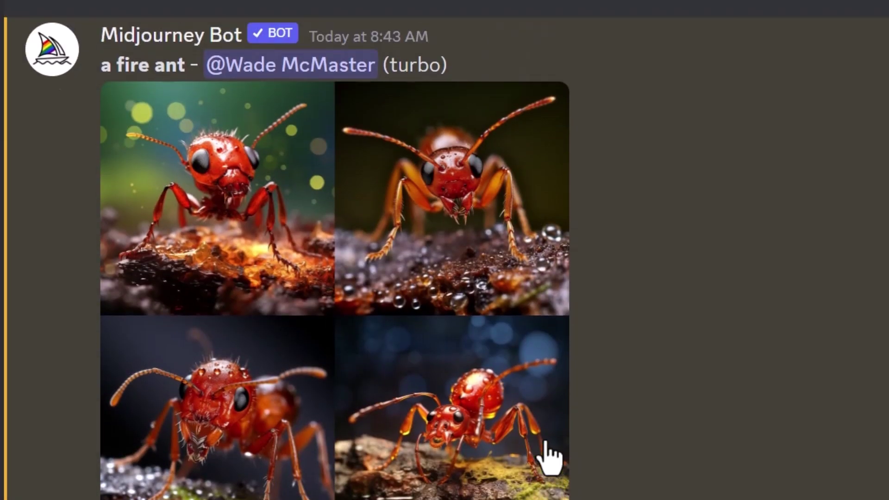
scroll(457, 426, down, 4)
scroll(456, 431, up, 2)
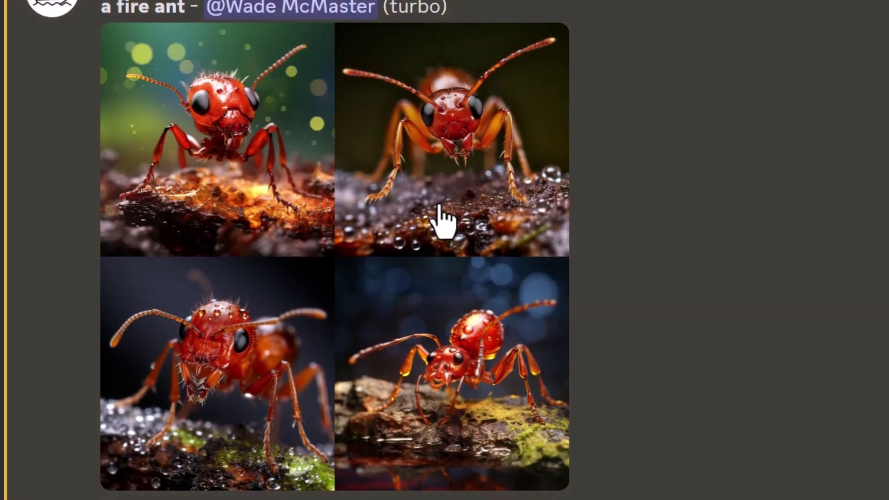
scroll(389, 380, down, 1)
scroll(389, 380, down, 10)
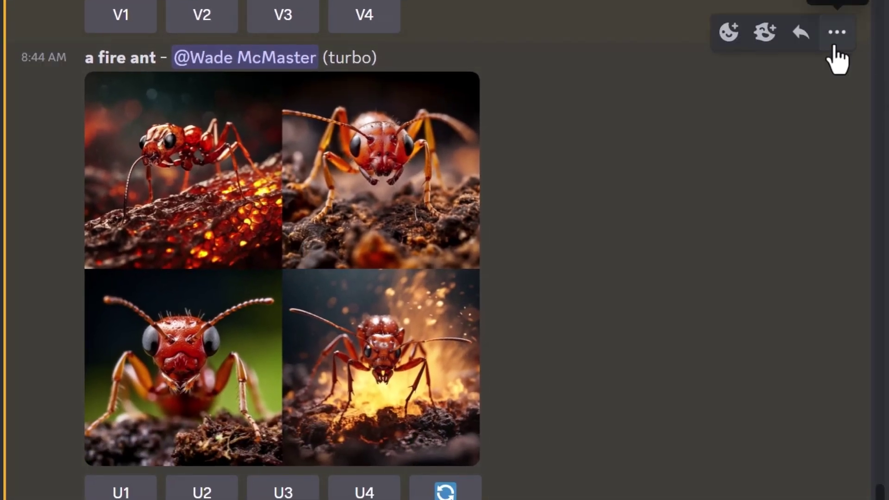
Step: React to the second fire ant grid with the envelope emoji to request its job details
click(837, 33)
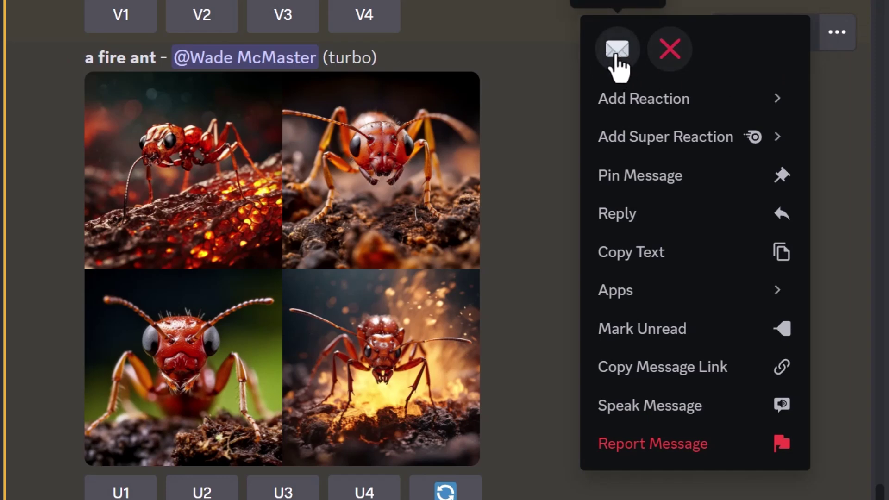
click(628, 100)
text(envelope)
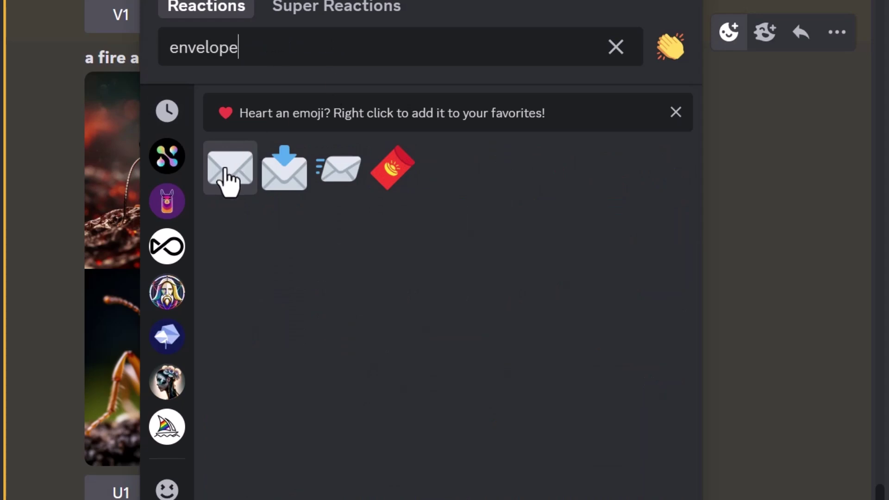
click(227, 169)
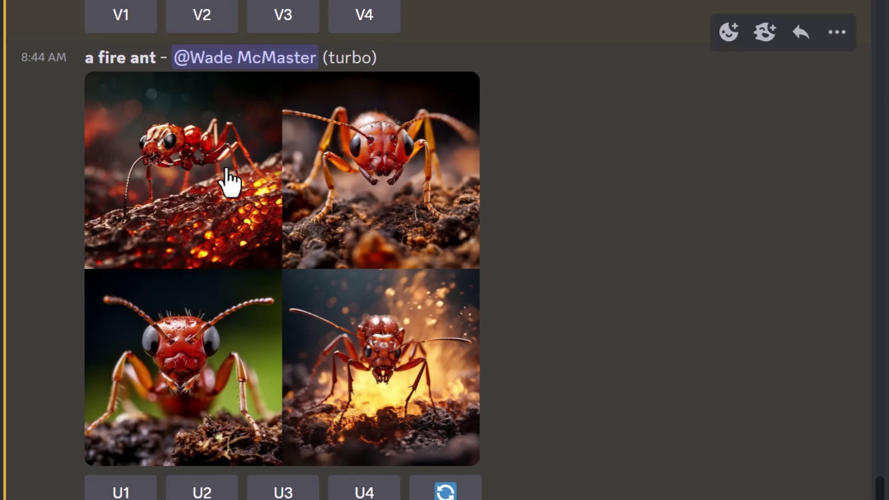
Step: Copy the seed number from the bot's job details message for the fire ant grid
scroll(374, 336, down, 10)
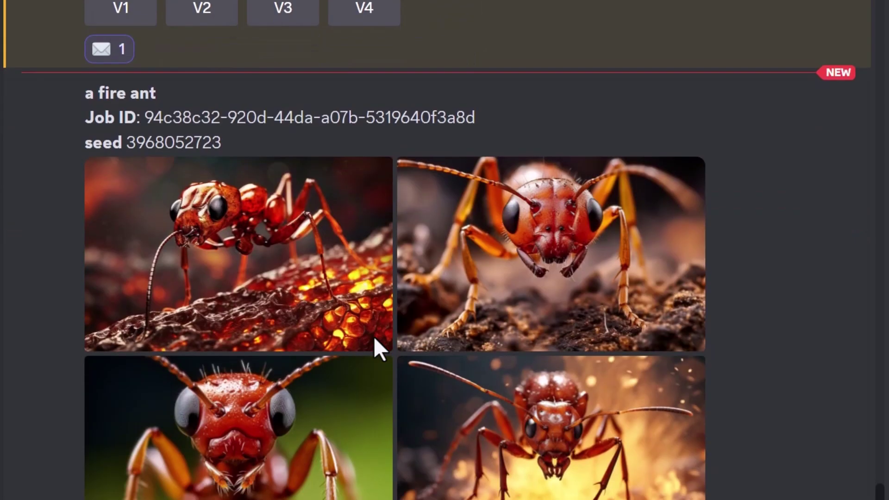
scroll(374, 336, down, 2)
scroll(269, 137, up, 1)
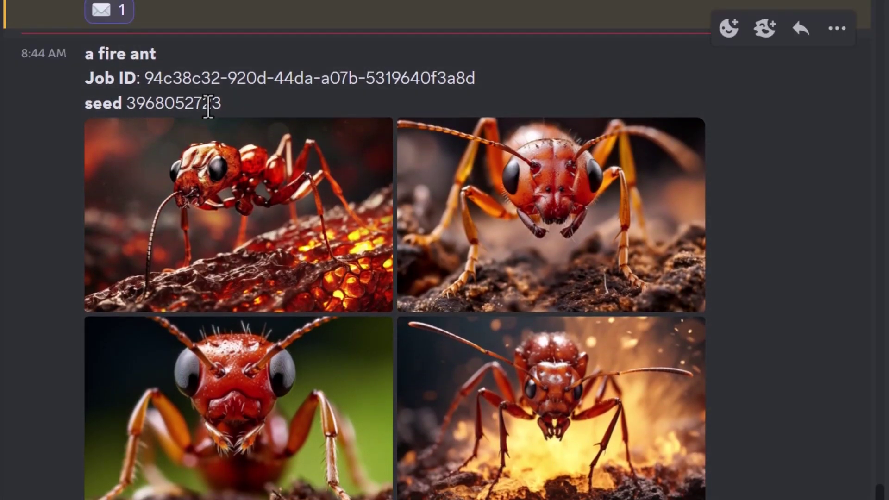
drag(218, 105, 127, 104)
right_click(149, 108)
click(157, 112)
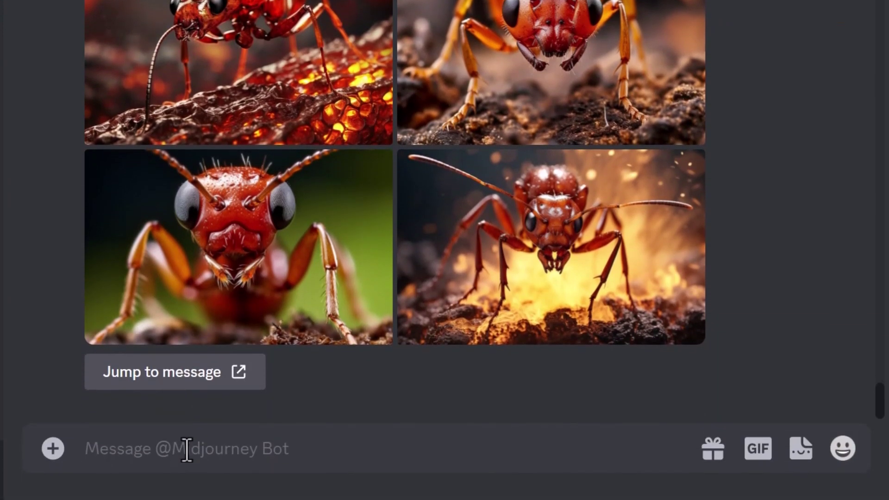
click(185, 449)
text(/imag)
key(Tab)
text(a fire ant --seed)
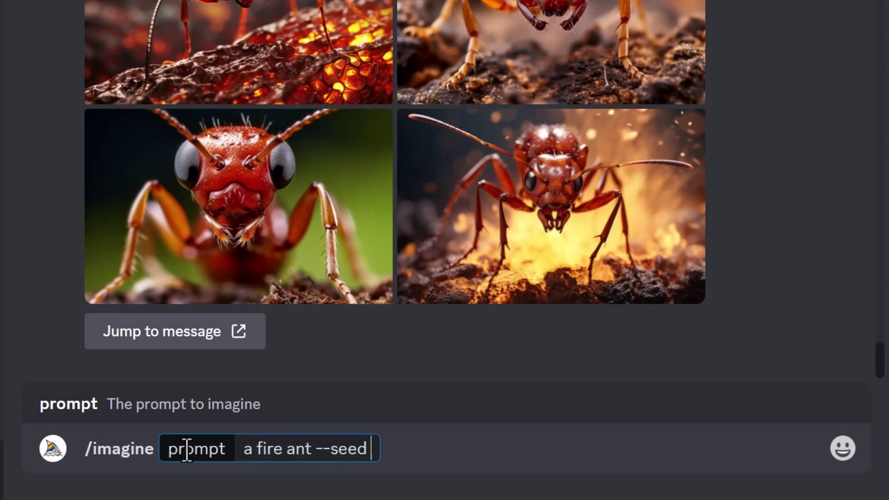
key(ctrl+v)
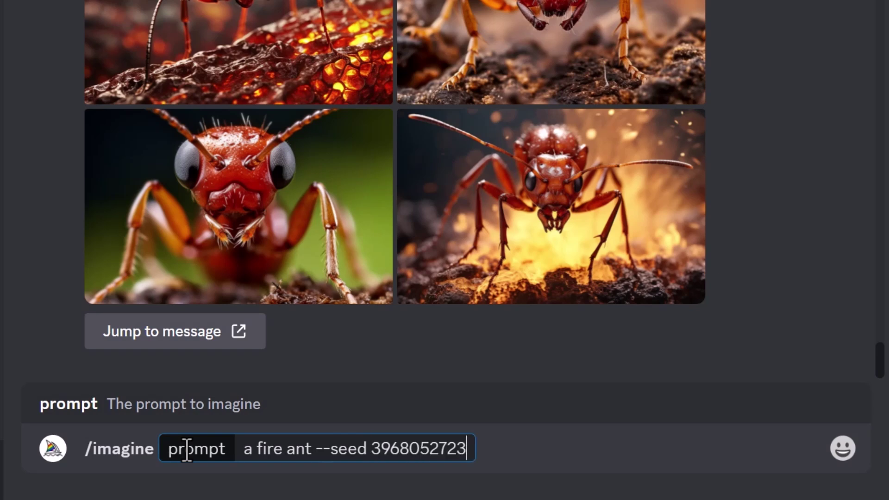
key(Return)
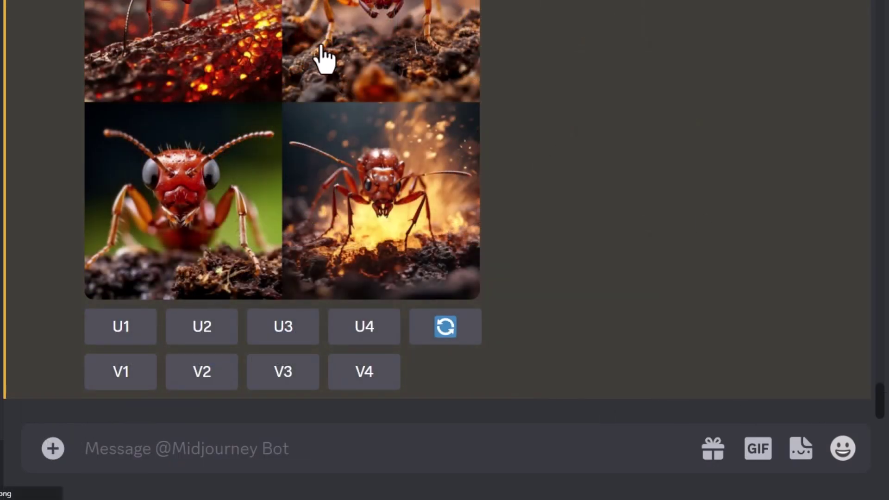
scroll(246, 223, down, 10)
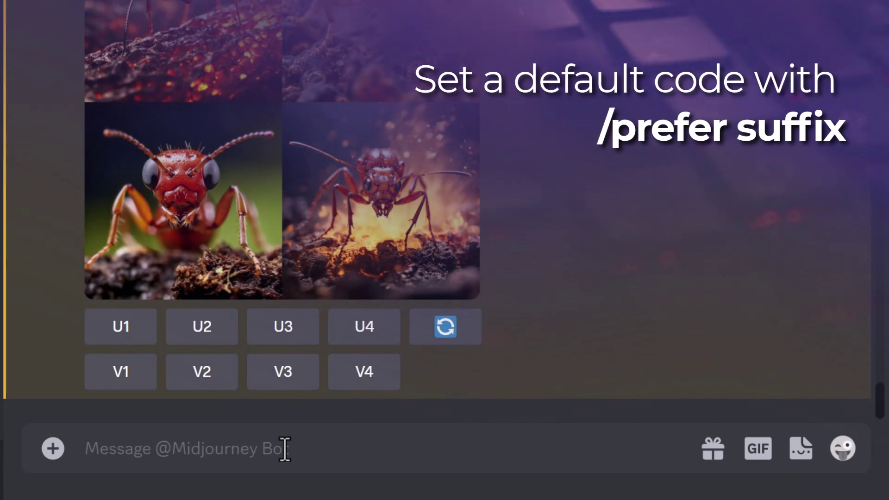
text(/prefer s)
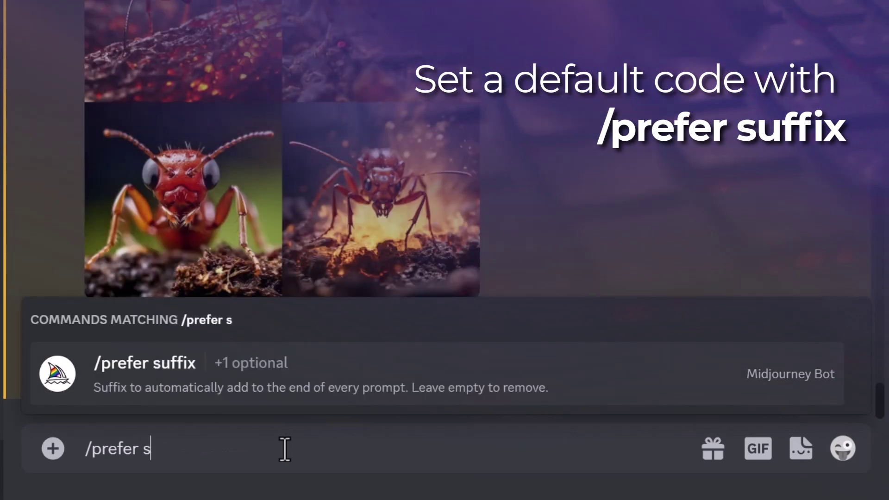
text(uffix)
key(Tab)
key(Tab)
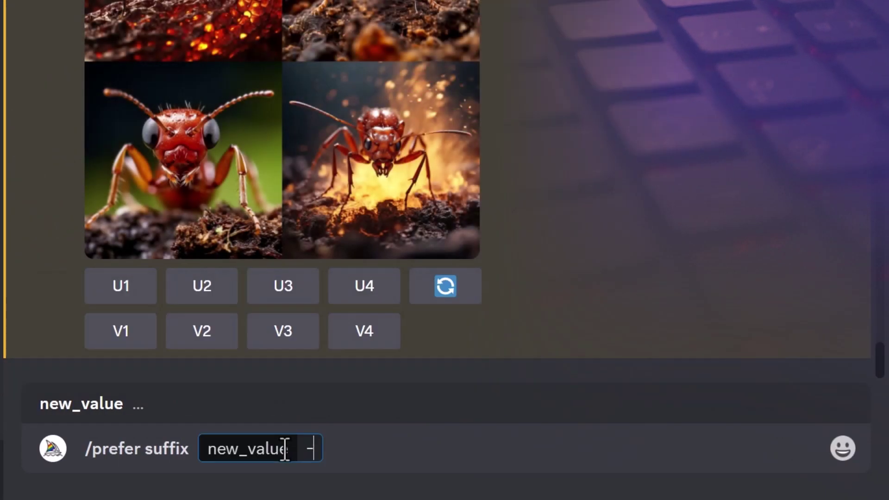
text(--seed)
key(ctrl+v)
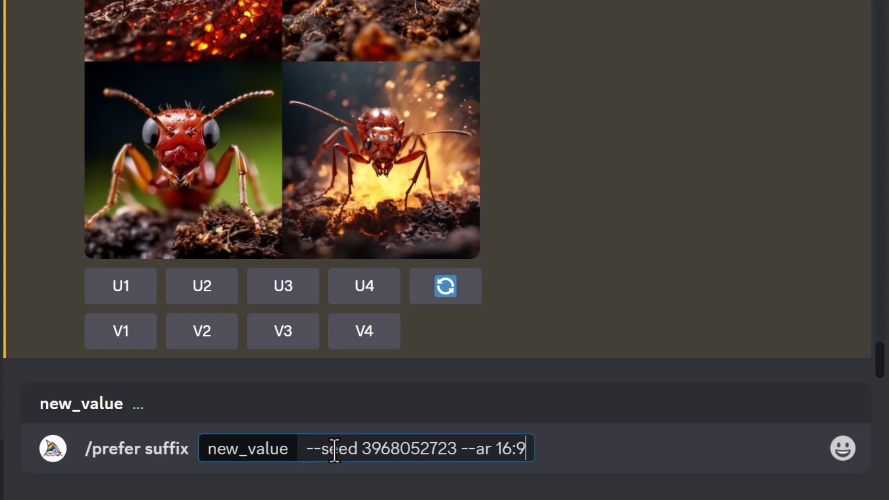
key(Return)
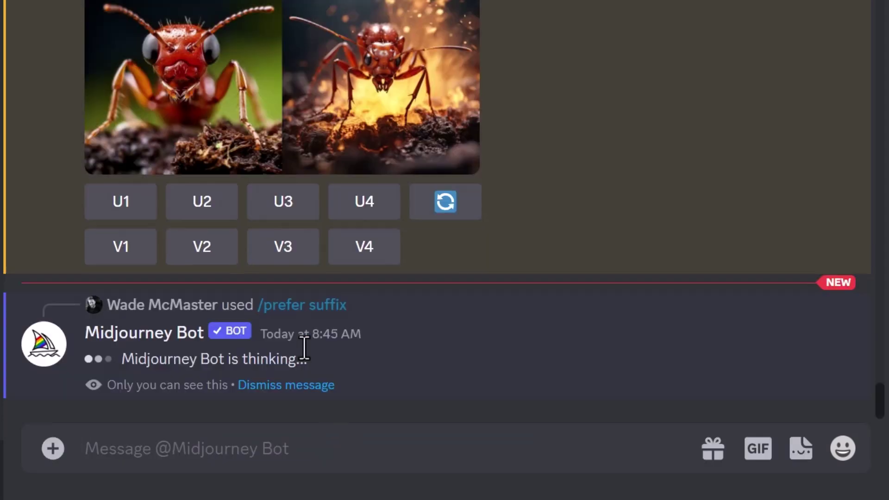
Step: Generate an image grid with /imagine from "a fire ant", relying on the saved suffix for the seed and aspect ratio
text(/imagine prompt)
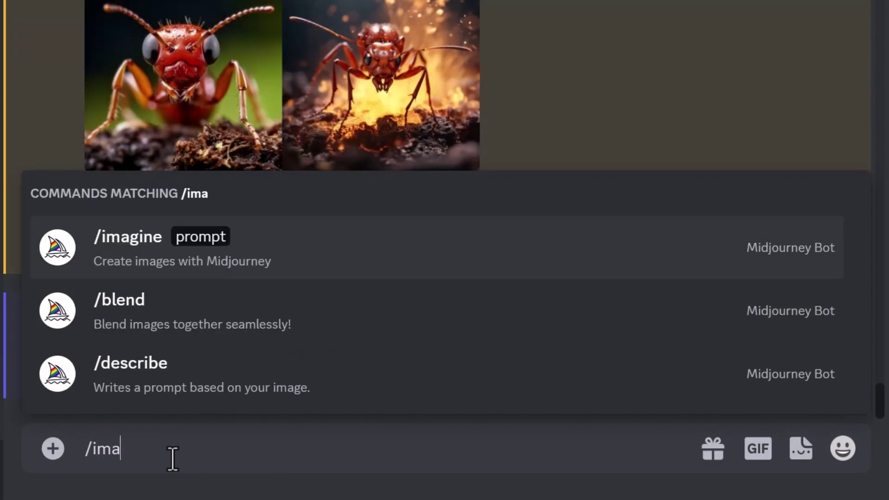
key(Tab)
text(a fire ant)
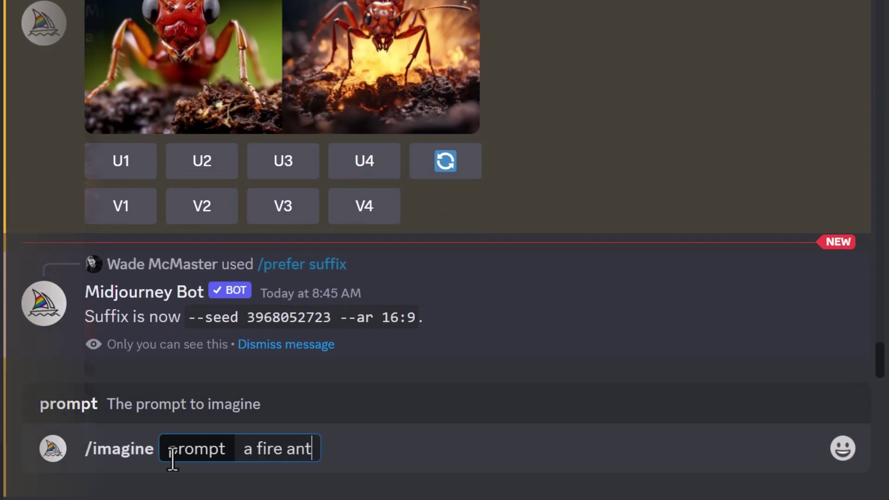
key(Return)
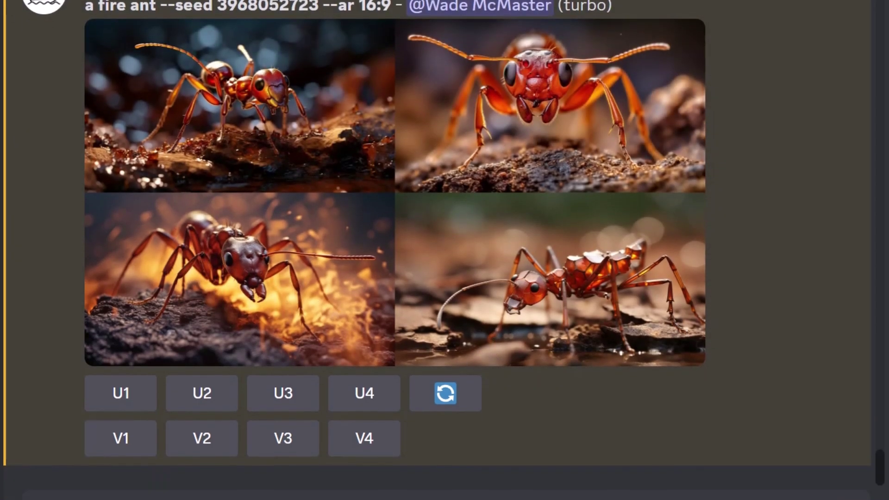
Step: Enter another /imagine prompt for a fire ant
text(/imag)
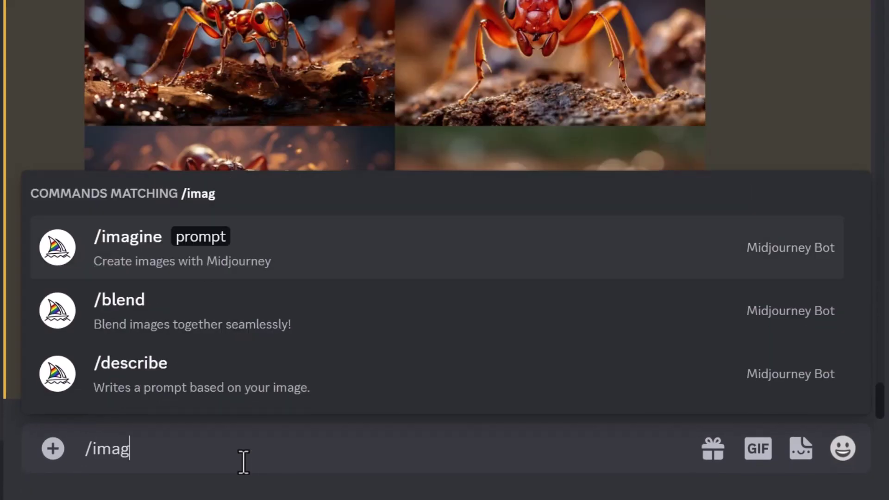
key(Tab)
text(a fire anty)
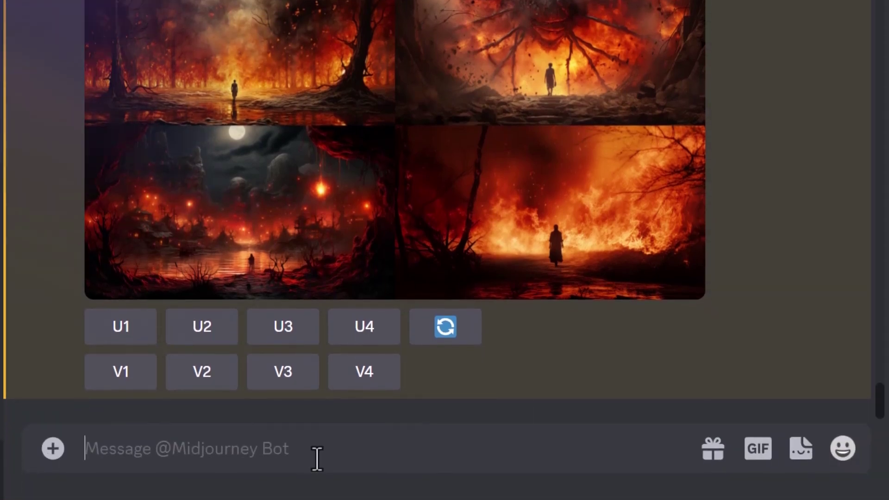
Step: Compose a new /imagine prompt reading "a fire:: ant", with a weight separator after the word fire
text(/)
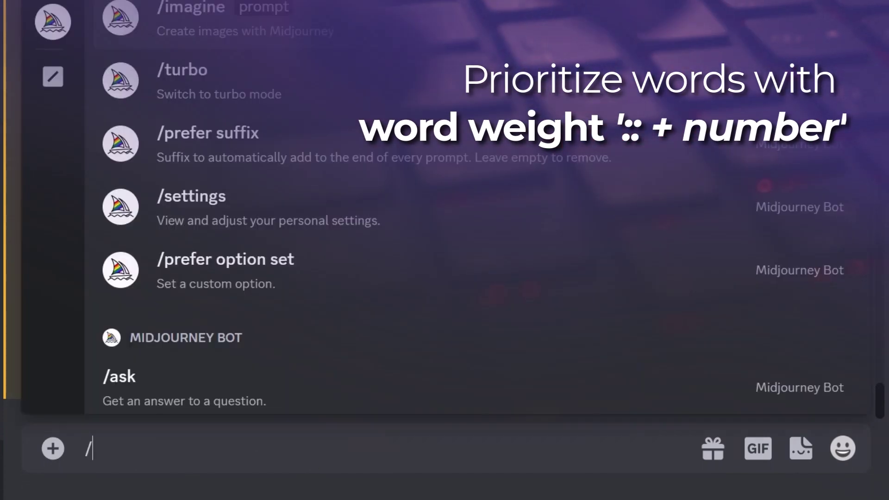
text(ima)
key(Return)
text(a fir)
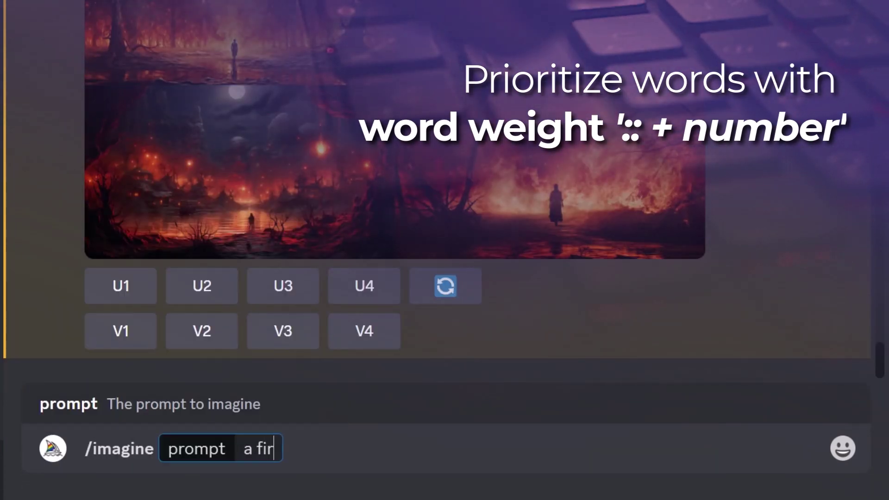
text(e:: ant)
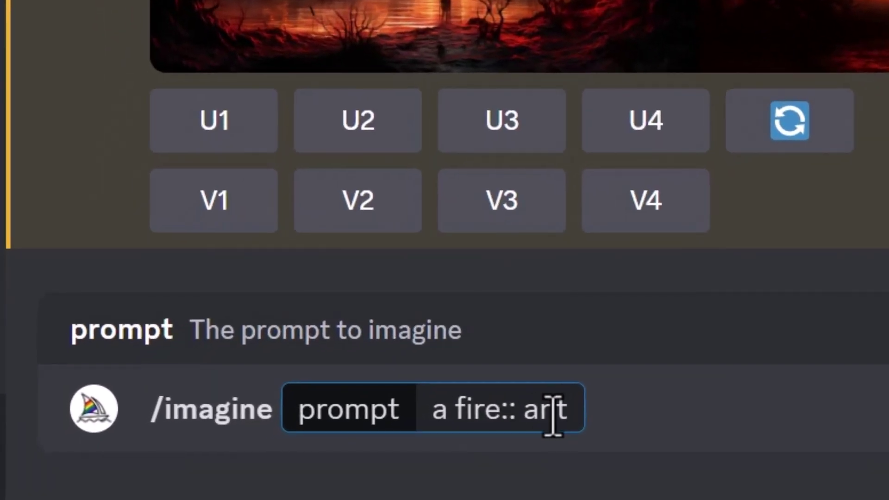
Step: Give the word fire a weight of 1 in the prompt, making it "a fire::1 ant"
click(522, 410)
key(BackSpace)
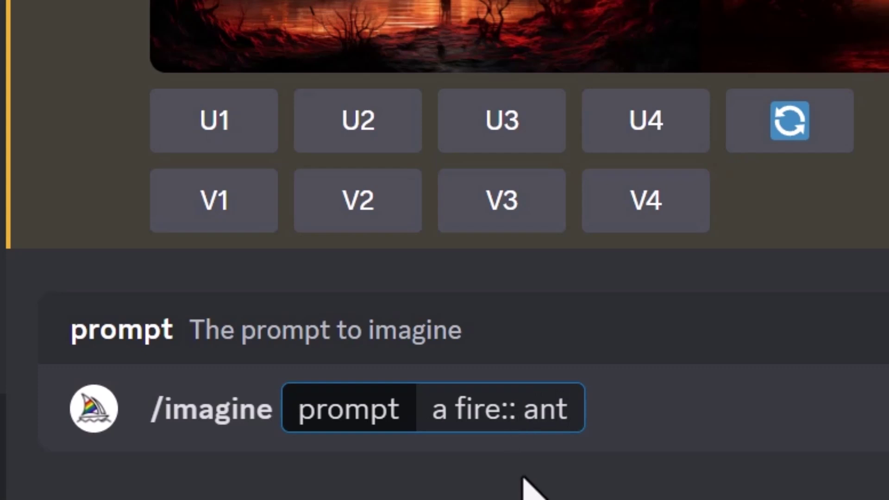
text(1)
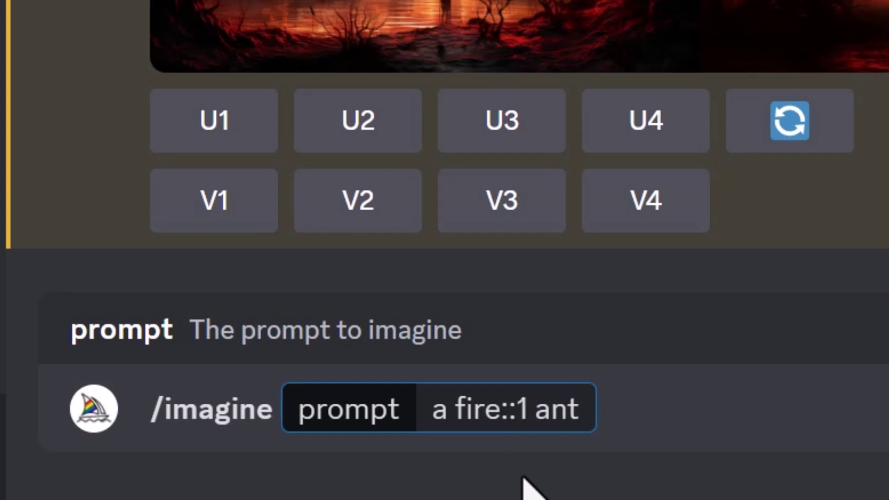
key(BackSpace)
text(1)
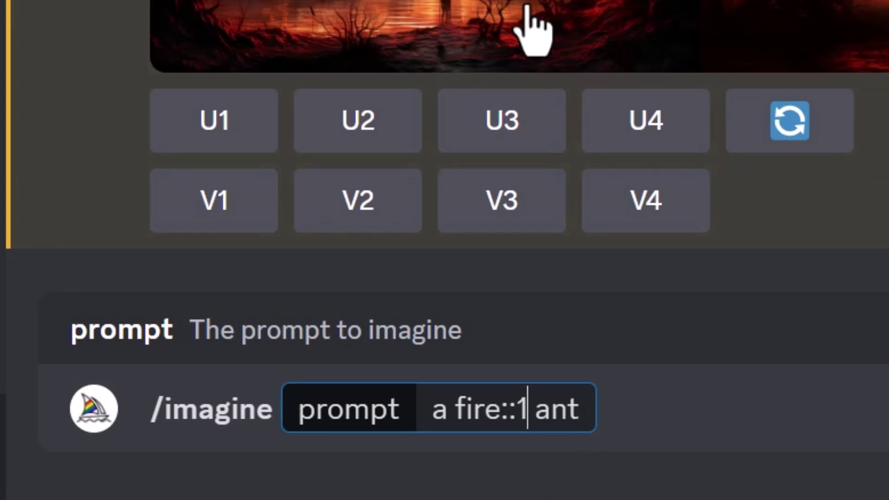
Step: Give the word ant a weight of 3 and generate the grid from "a fire::1 ant::3"
click(580, 404)
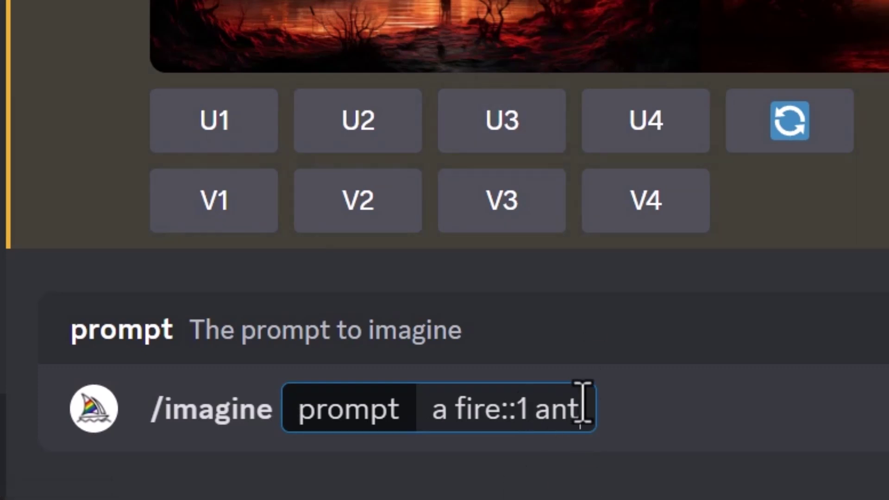
text(::)
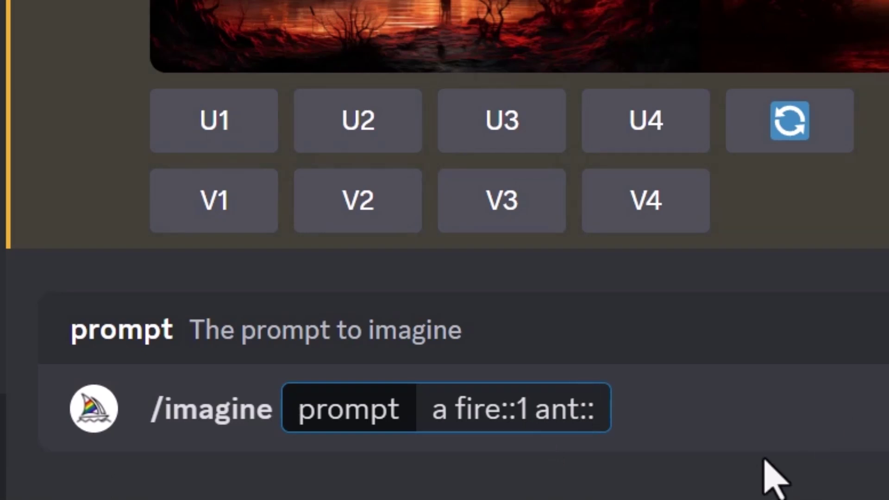
text(3)
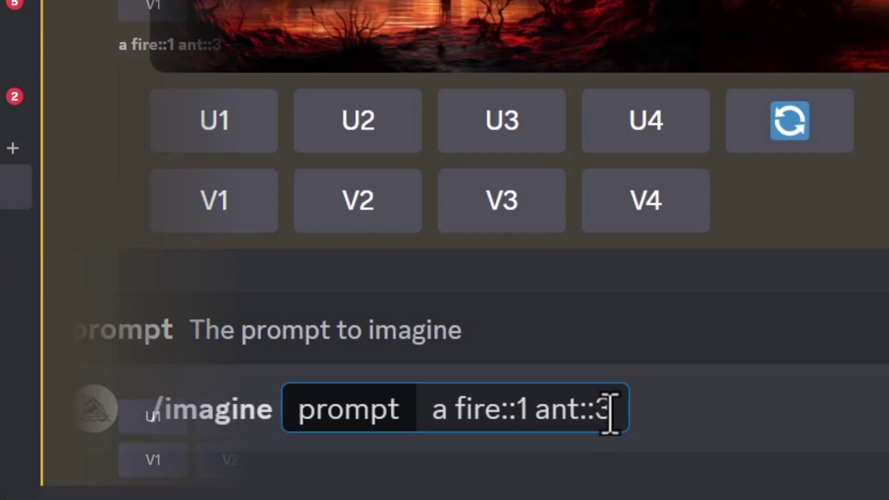
key(Return)
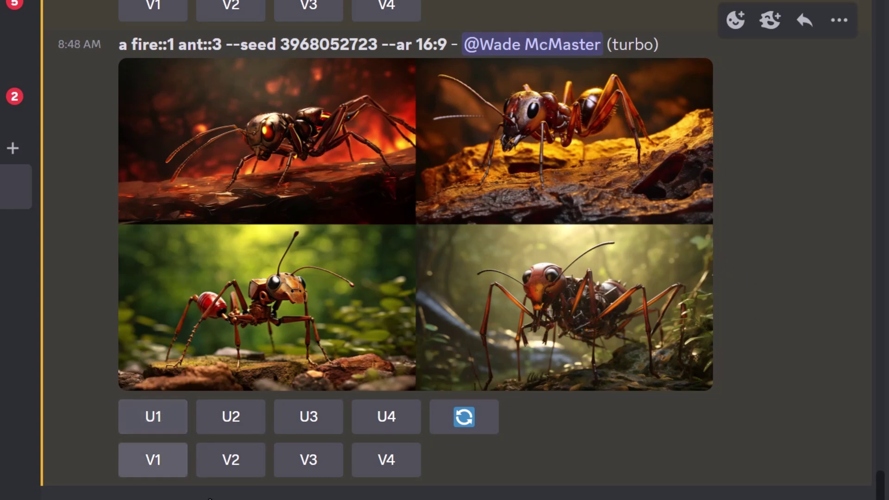
Step: Generate another image grid with /imagine from "a fire::2 ant::3"
text(/imag)
key(Tab)
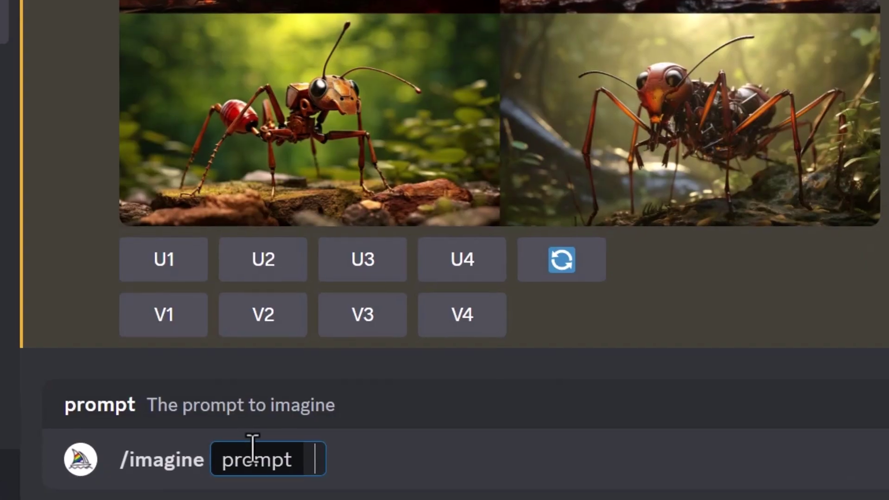
text(a fire::2 ant::3)
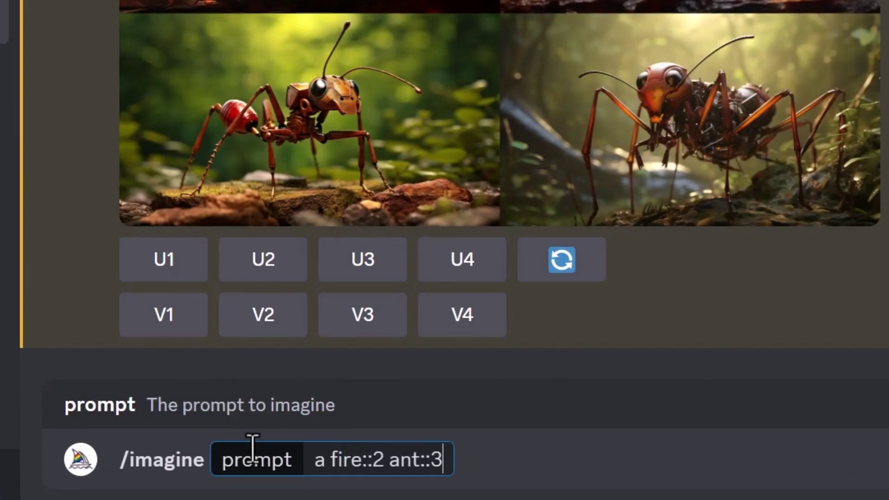
double_click(380, 461)
double_click(436, 460)
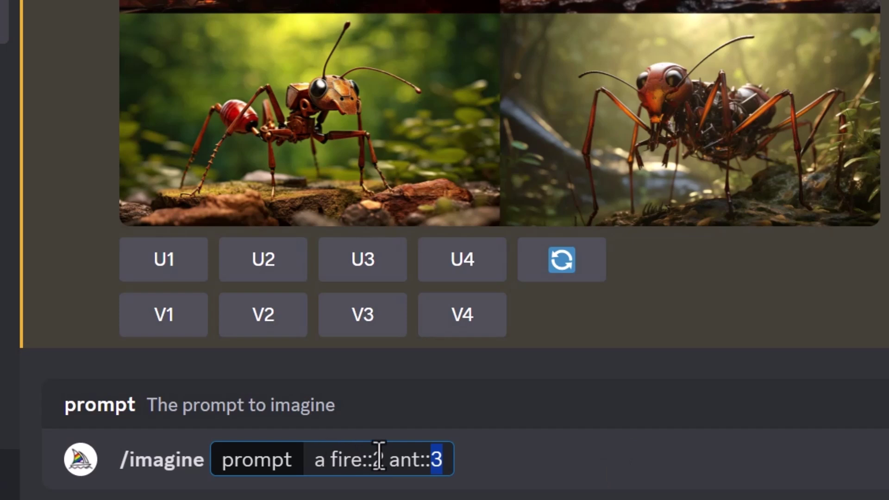
click(442, 456)
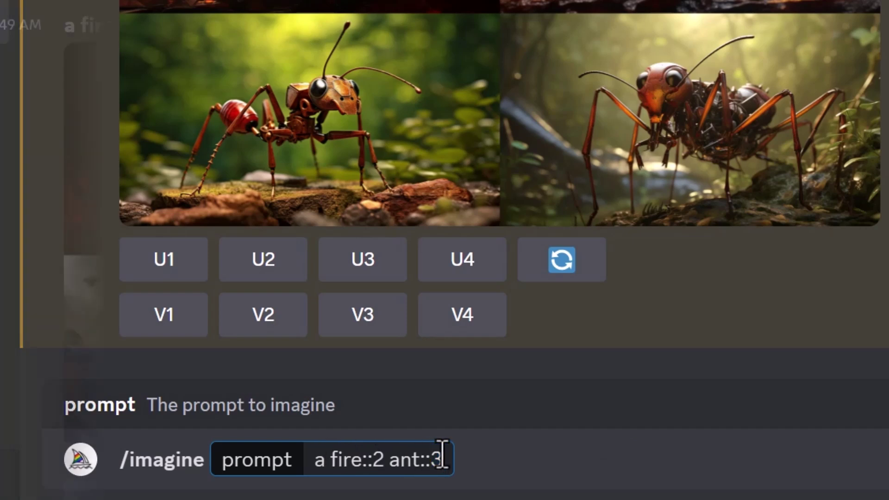
key(Return)
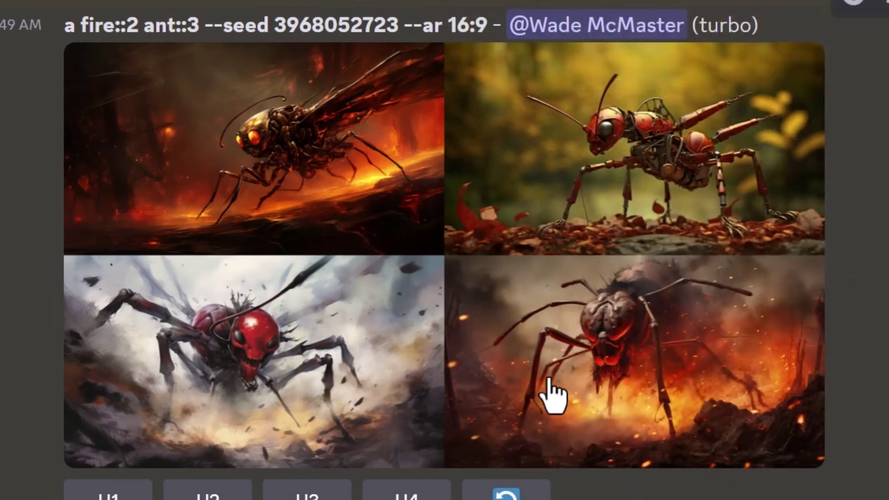
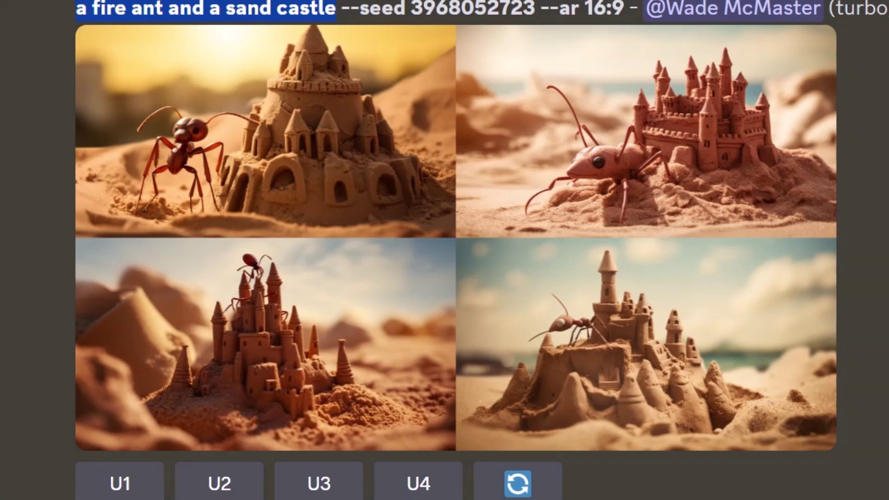
Step: Generate a grid with /imagine from "a fire ant and a sand castle::3", weighting the sand castle
text(/imag)
key(Tab)
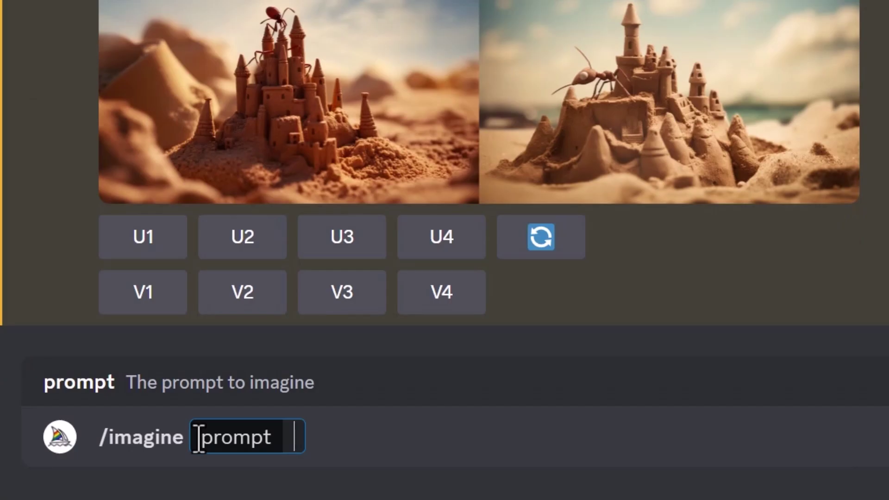
text(a fire ant and a sand castle)
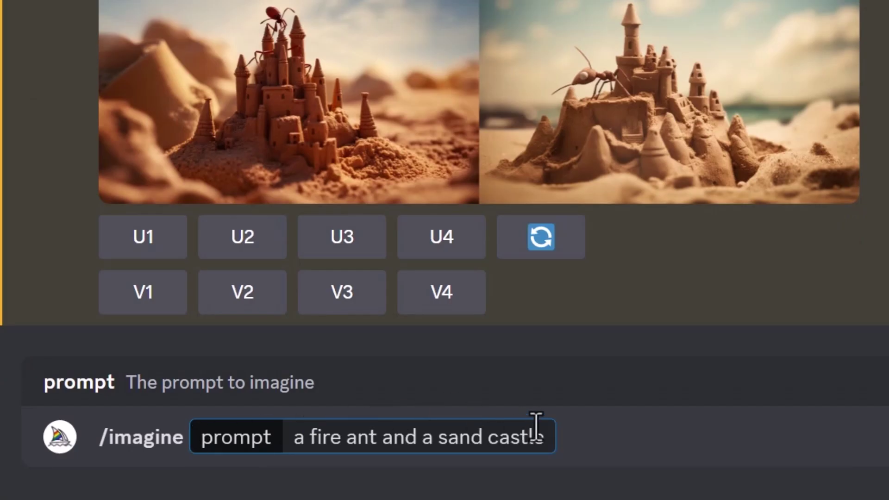
text(::)
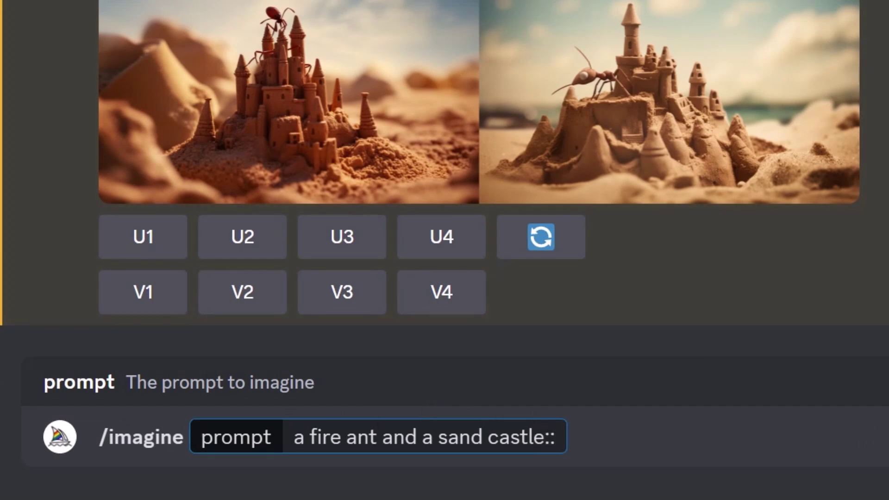
text(3)
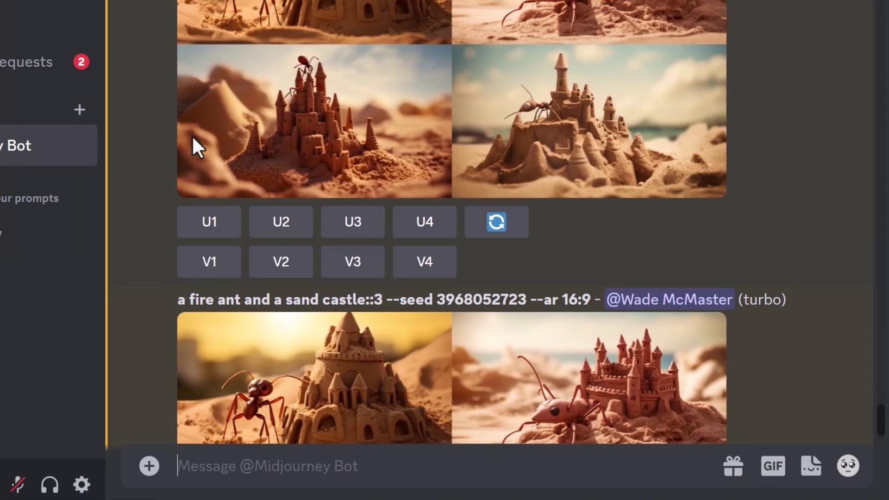
Step: Compare the unweighted and weighted sand castle grids and copy the prompt text "a fire ant and a sand castle::3"
scroll(531, 184, up, 3)
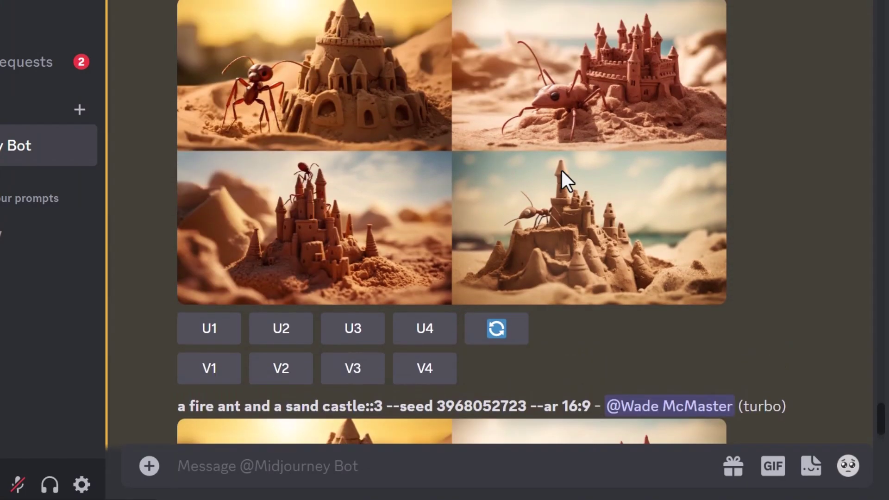
scroll(441, 176, down, 8)
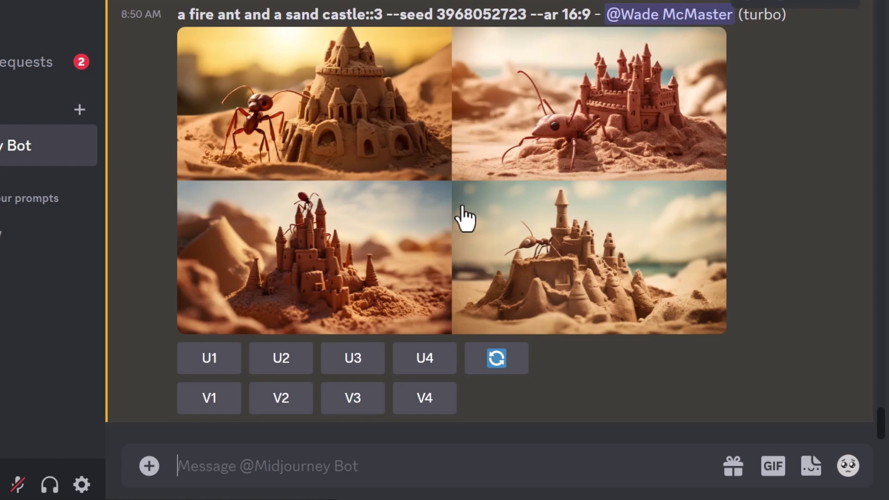
drag(383, 15, 346, 14)
drag(182, 19, 387, 18)
key(ctrl+c)
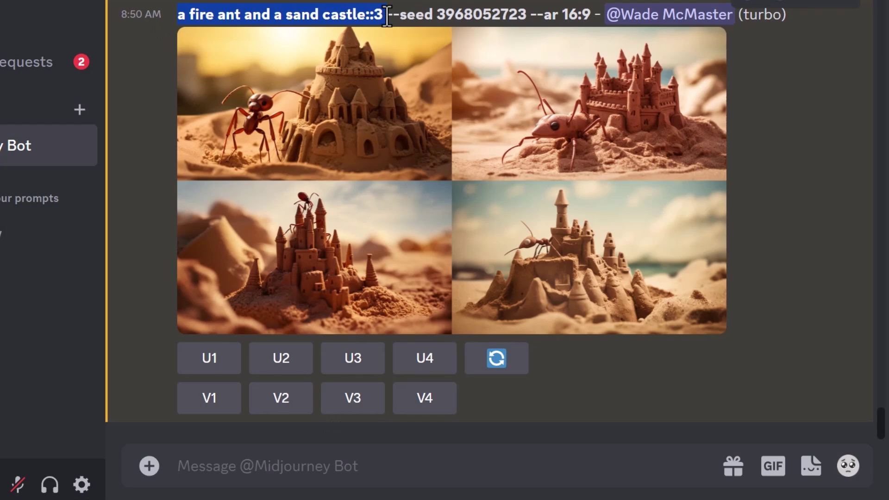
Step: Paste the copied prompt into a new /imagine command and add the weight ::0.5 after "a fire ant"
click(278, 457)
text(/ima)
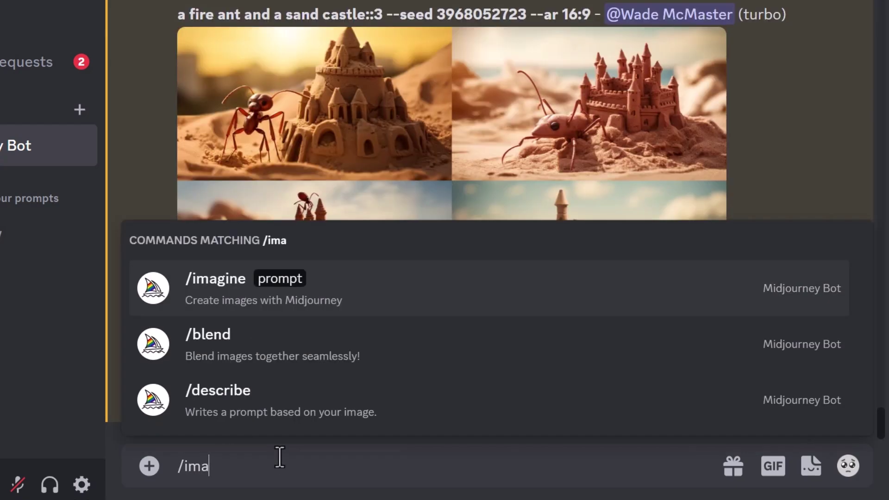
key(Tab)
key(ctrl+v)
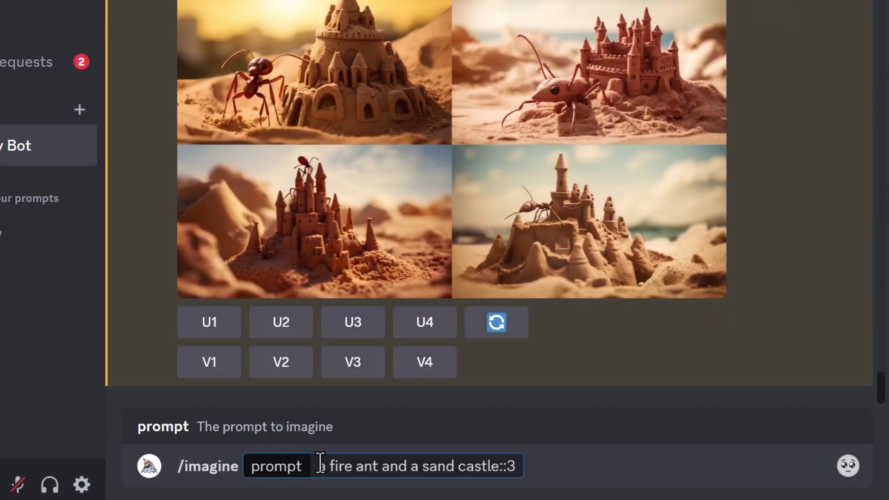
click(368, 466)
text(::0.5)
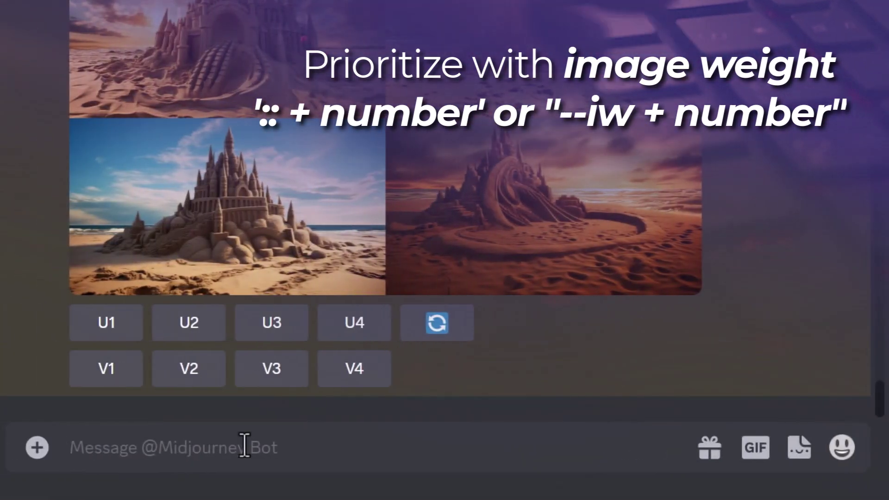
text(/ima)
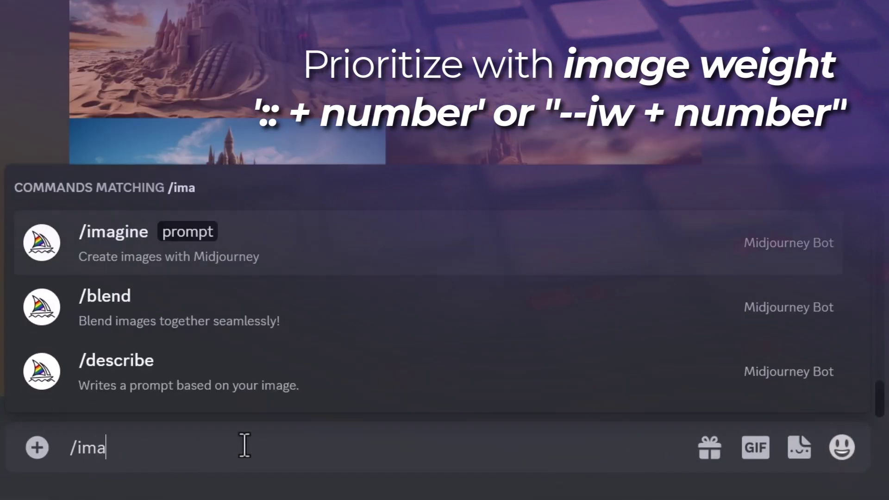
key(Tab)
text(https://images.pexels.com/photos/8020438/pexels-photo-8020438.jpeg)
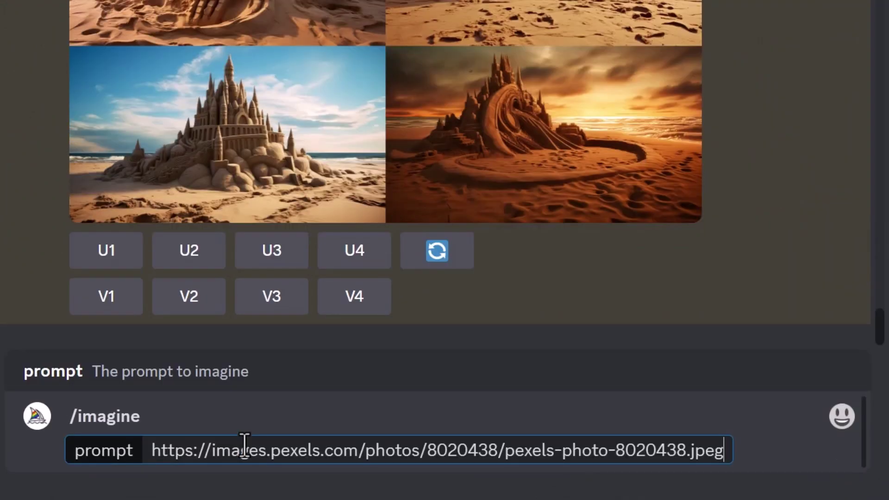
text(sandf)
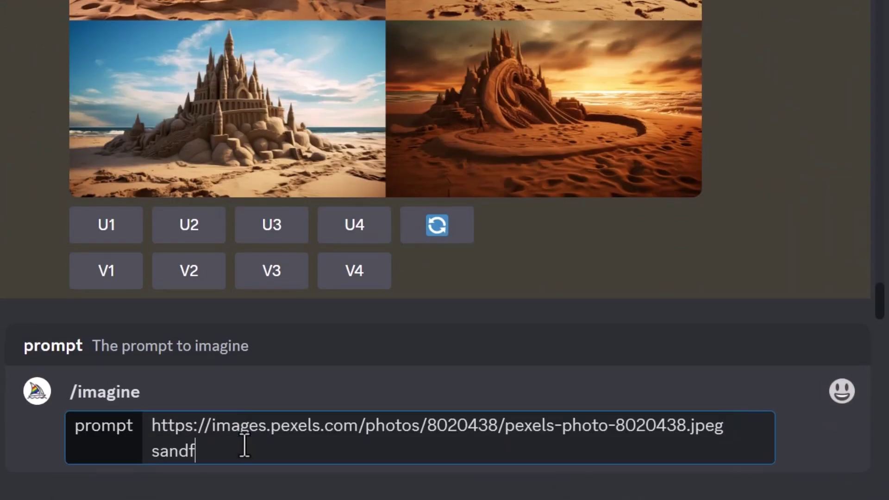
key(BackSpace)
text(castle)
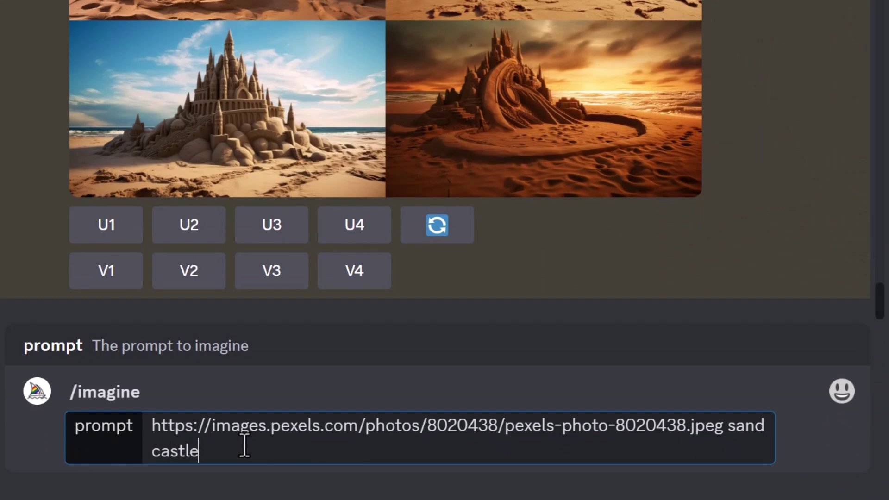
key(Return)
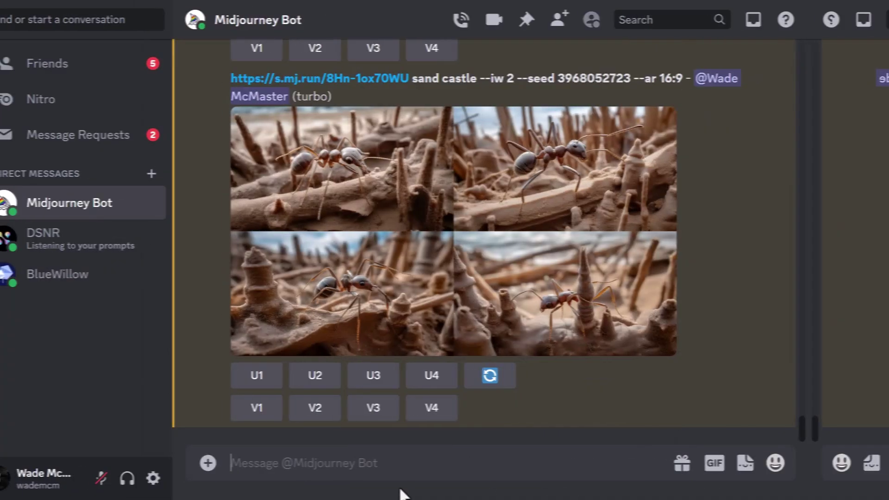
text(/imagine)
key(Tab)
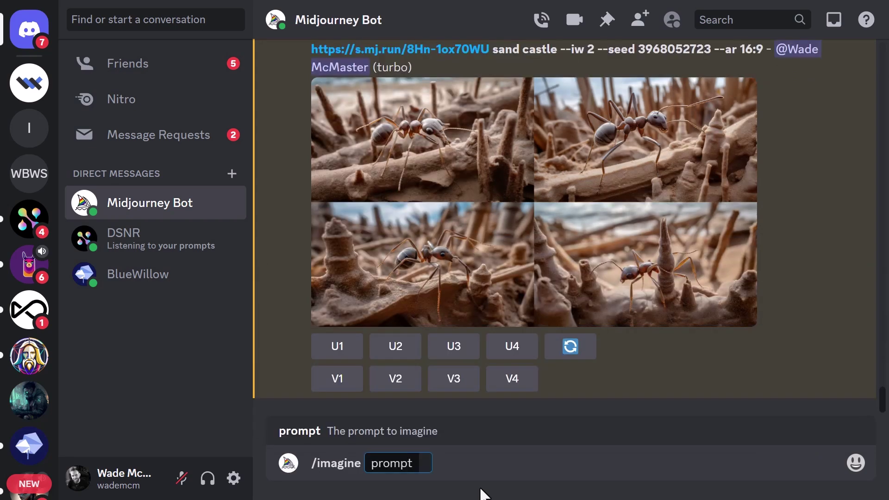
text(https://images.pexels.com/photos/8020438/pexels-photo-8020438.jpeg)
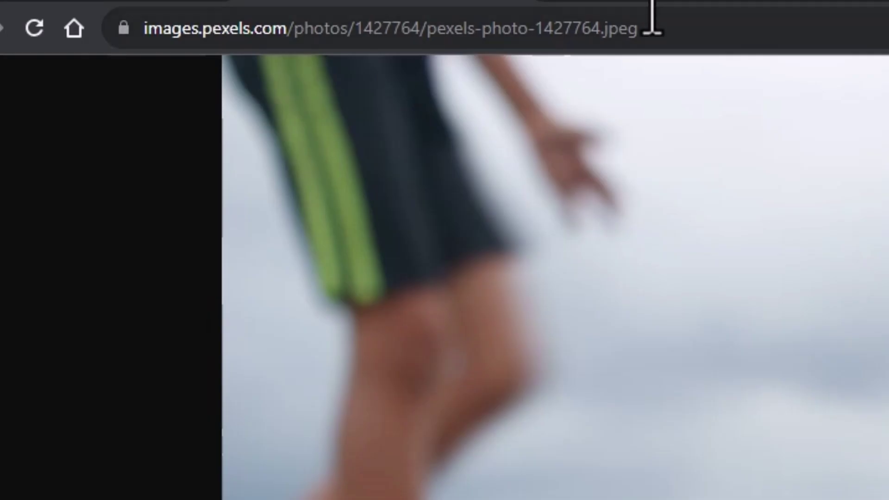
Step: Copy the pexels-photo-1427764.jpeg address from the browser, add it as the second image URL, and generate with "fire ant and a sand castle"
click(658, 28)
key(ctrl+c)
right_click(507, 27)
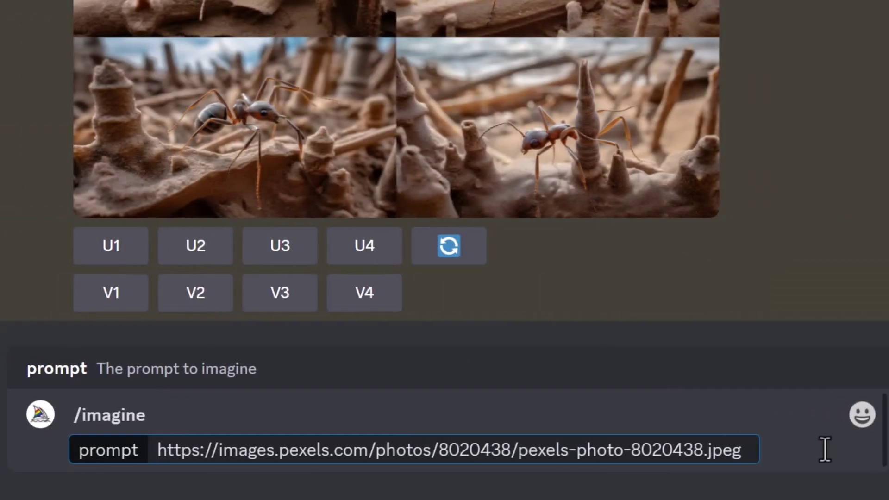
key(ctrl+v)
text(fire ant and a sand castle)
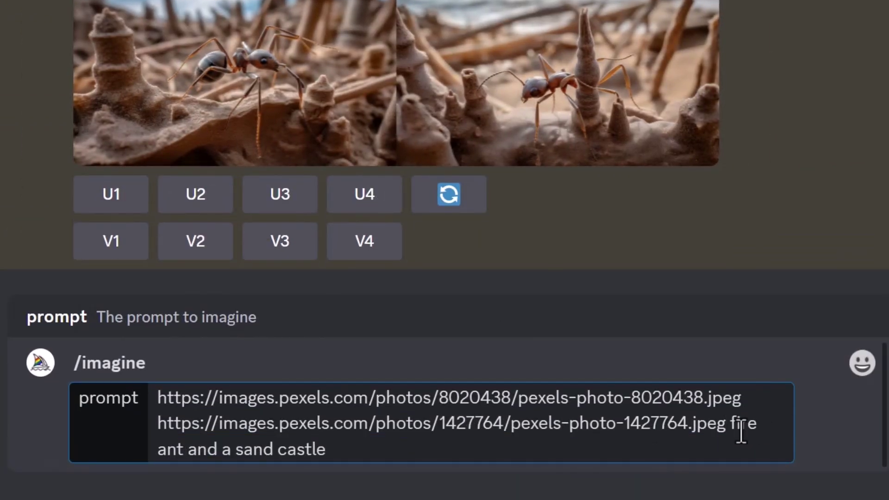
drag(732, 424, 754, 442)
click(406, 442)
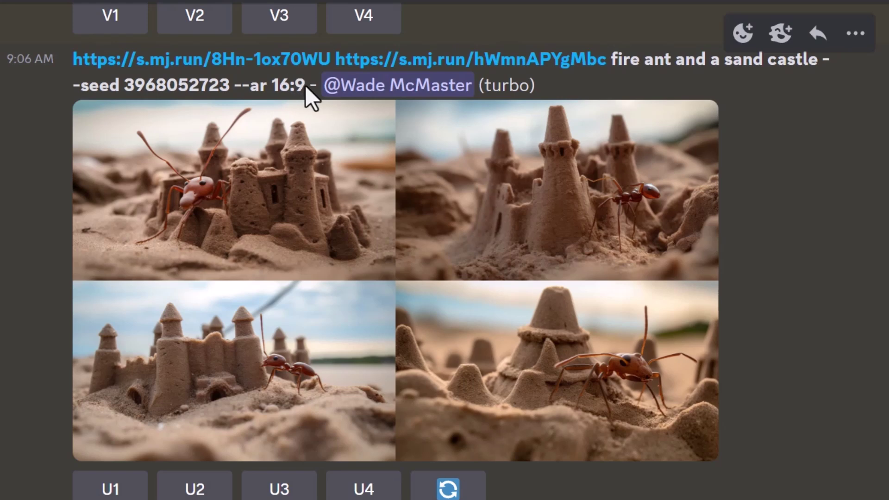
Step: Copy the prompt of the two-image fire ant and sand castle grid into a new /imagine prompt
drag(818, 60, 681, 54)
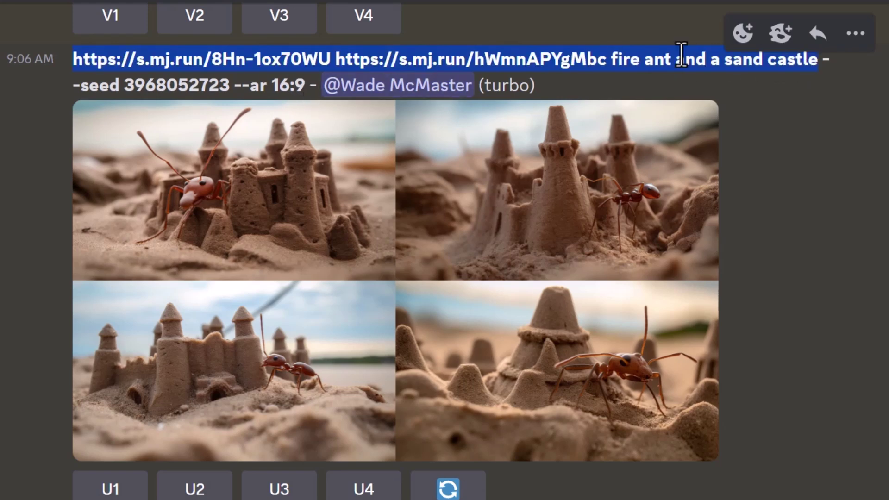
right_click(682, 54)
click(498, 238)
text(/imag)
key(Tab)
key(ctrl+v)
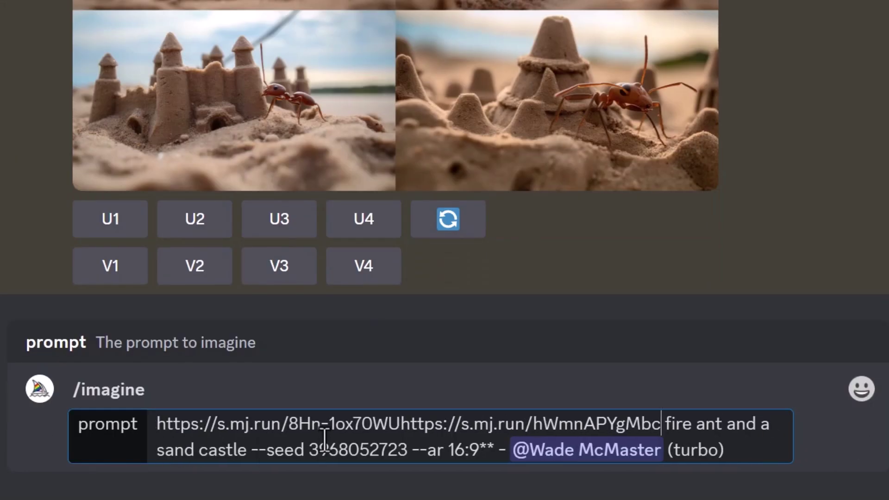
Step: Separate the two image URLs in the prompt with a space and append the weight ::1 to the first URL
drag(157, 425, 139, 427)
click(401, 424)
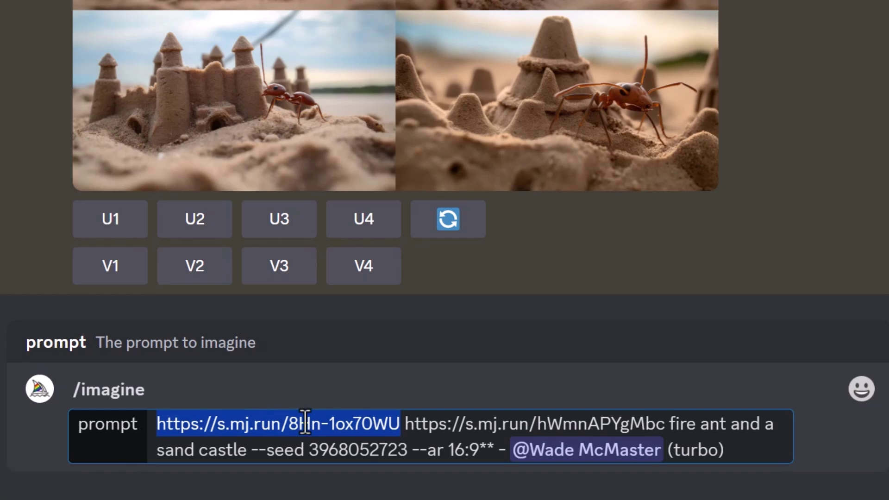
click(404, 425)
drag(403, 425, 668, 425)
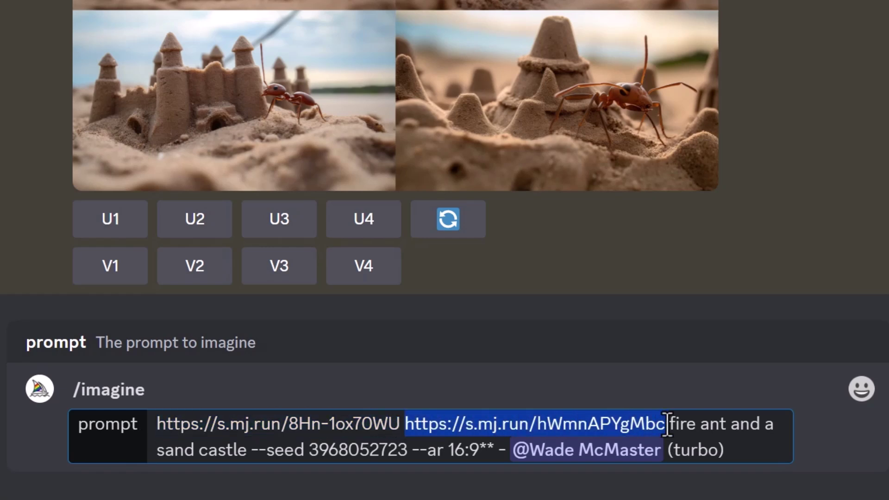
click(399, 425)
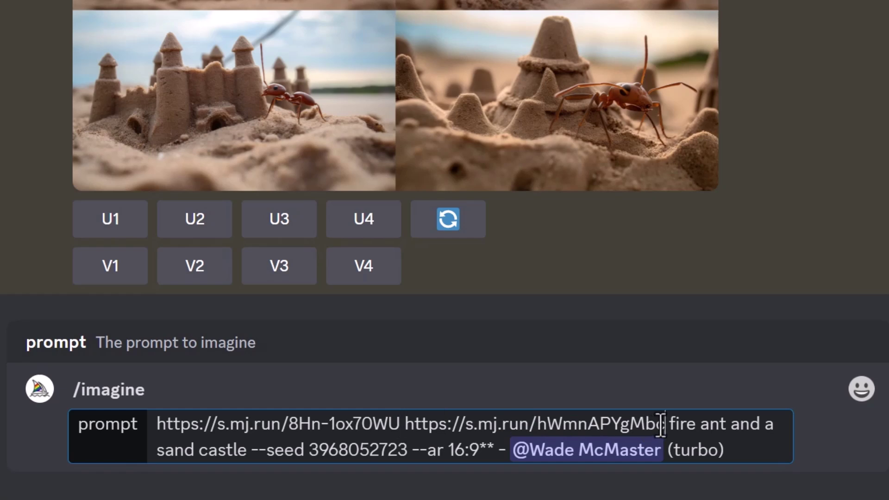
click(404, 424)
text(::1)
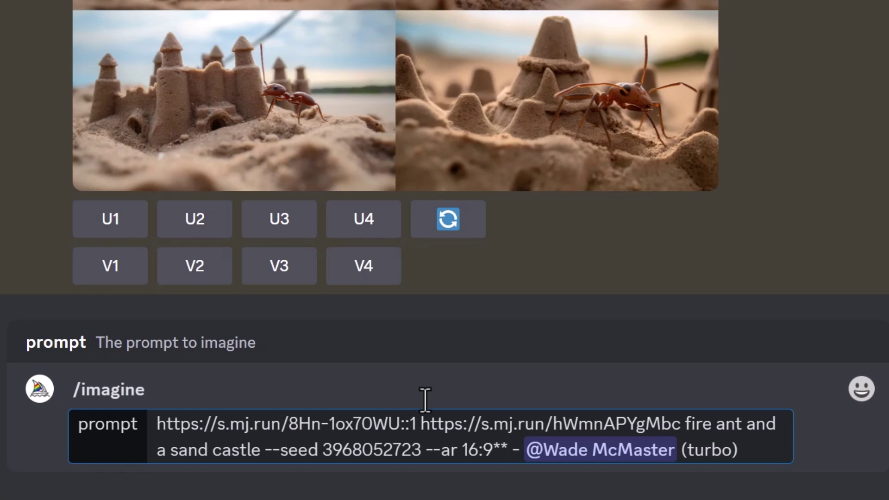
Step: Append the weight ::3 to the second image URL, remove everything after "--ar 16:9", and generate the images
drag(418, 423, 156, 426)
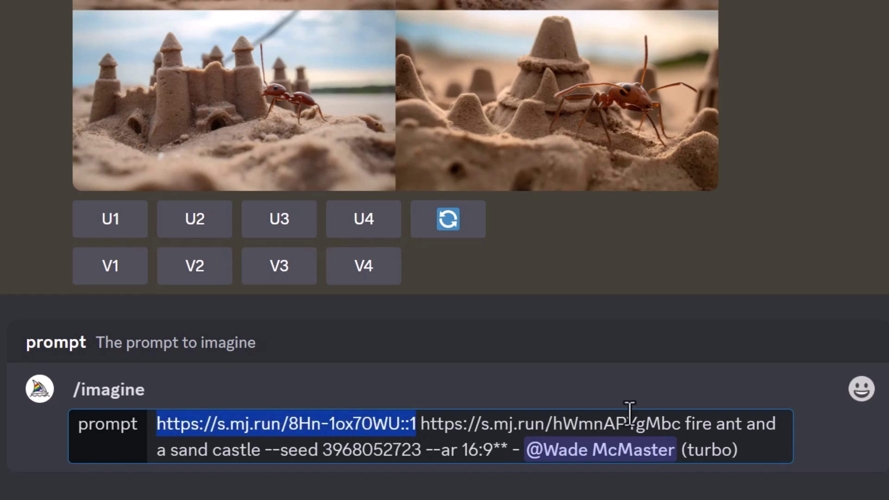
click(679, 423)
text(::3)
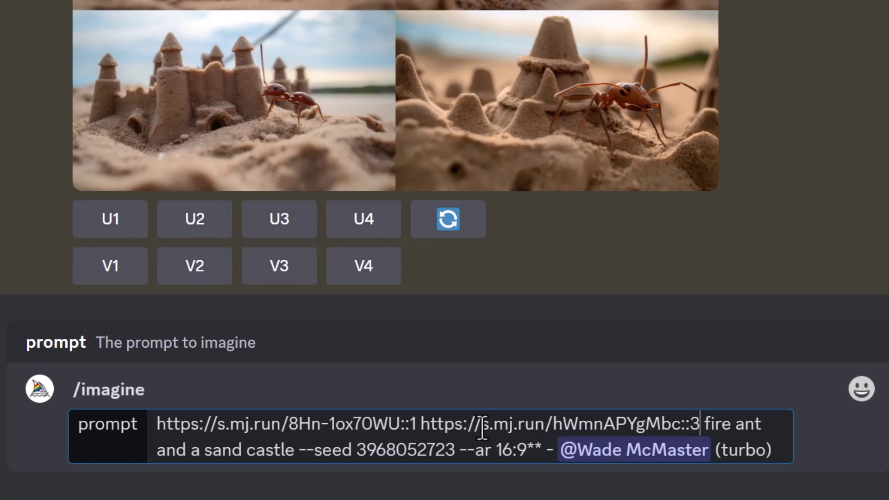
mouse_move(774, 445)
mouse_down()
mouse_move(600, 461)
mouse_move(540, 449)
mouse_move(768, 451)
mouse_up()
key(BackSpace)
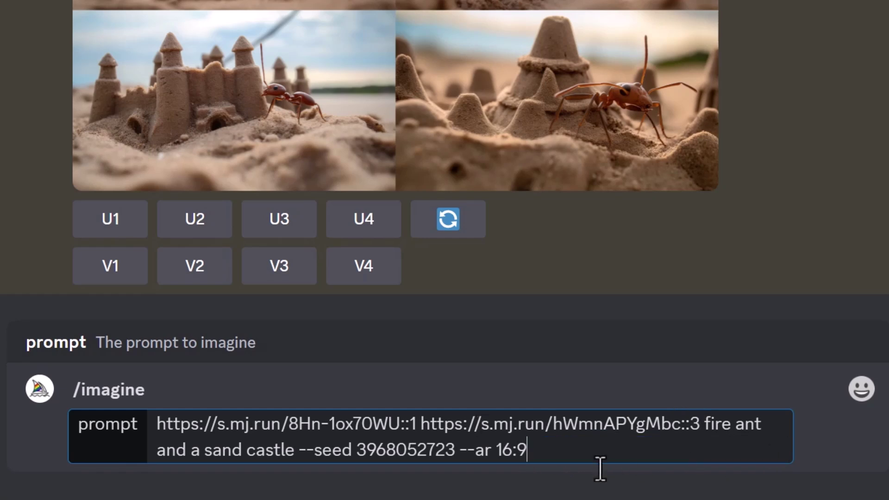
key(Return)
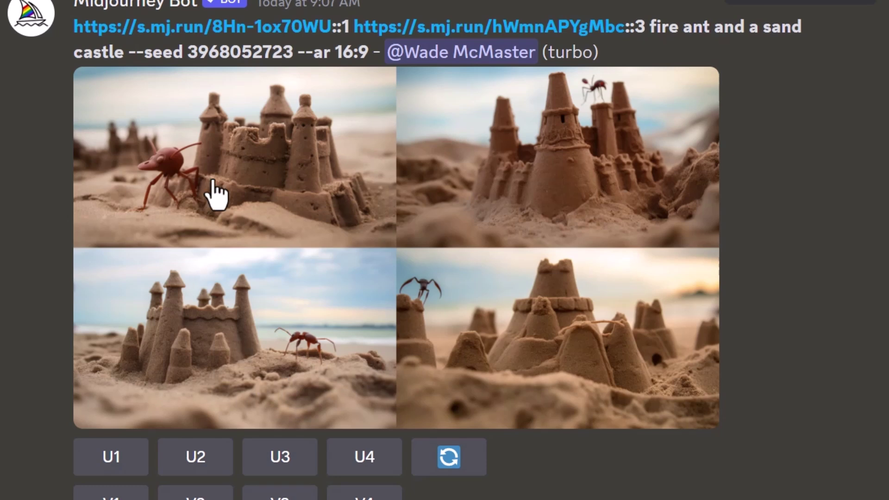
drag(293, 52, 129, 52)
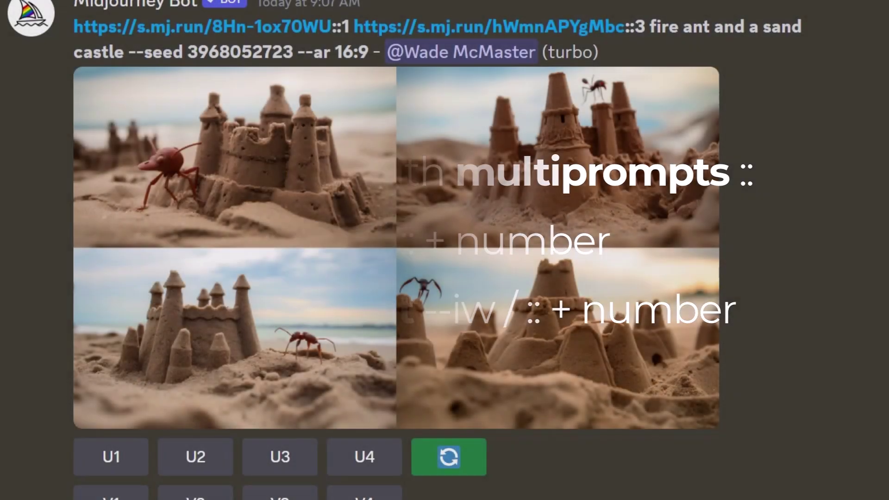
Step: Generate images with a new /imagine prompt "a man wearing a hat golden beach"
text(/imagine)
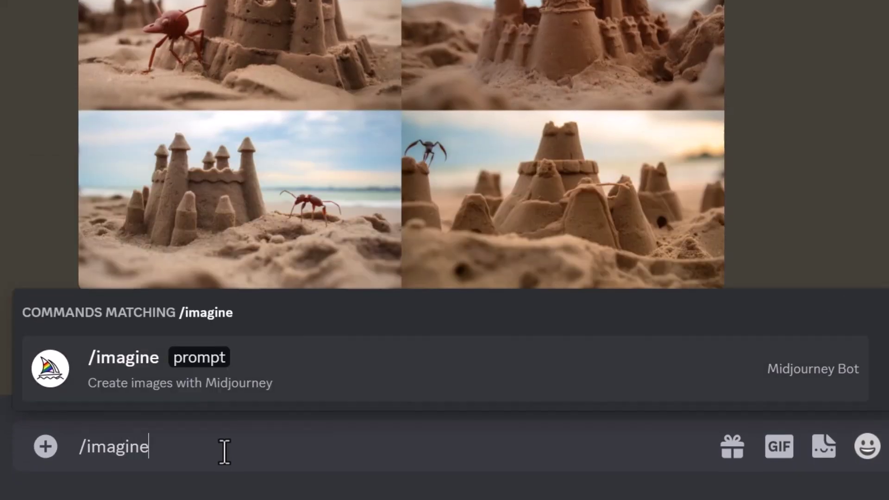
key(Tab)
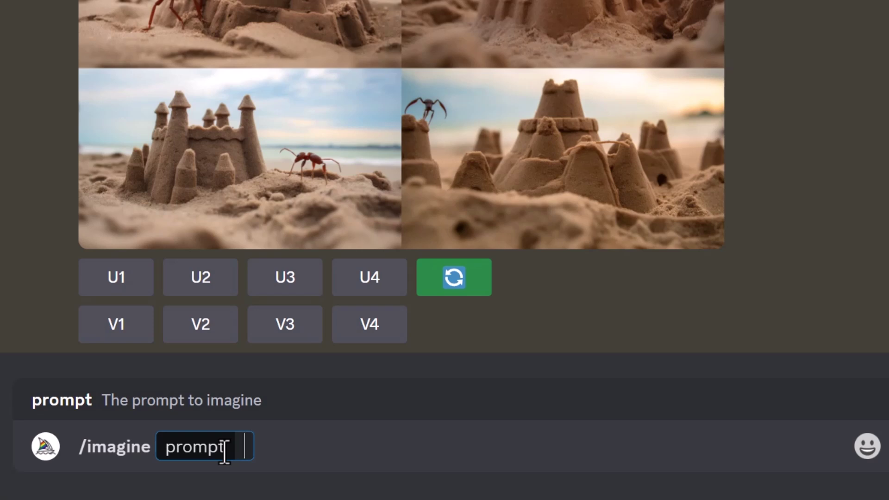
text(a)
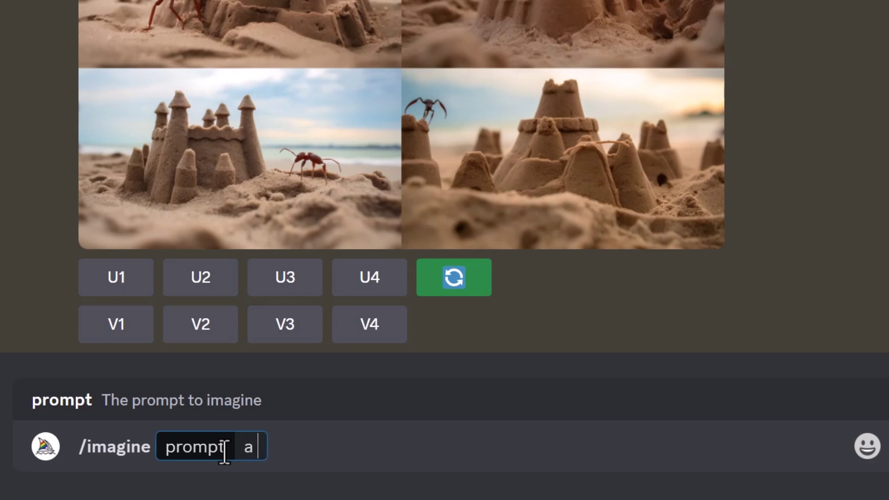
text( man wearing a )
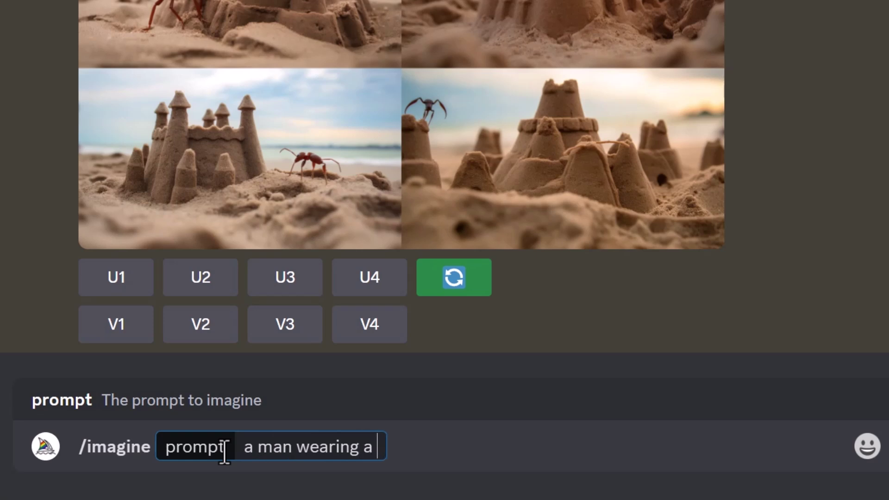
text(hat golden beach)
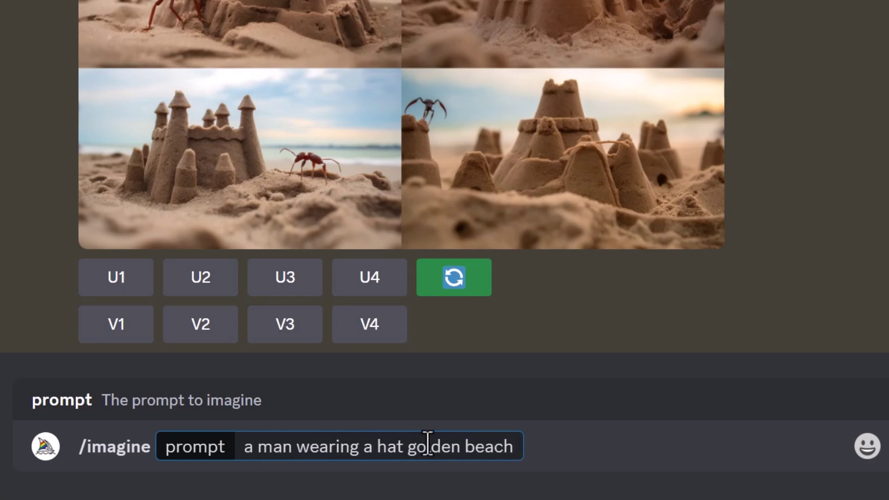
key(Return)
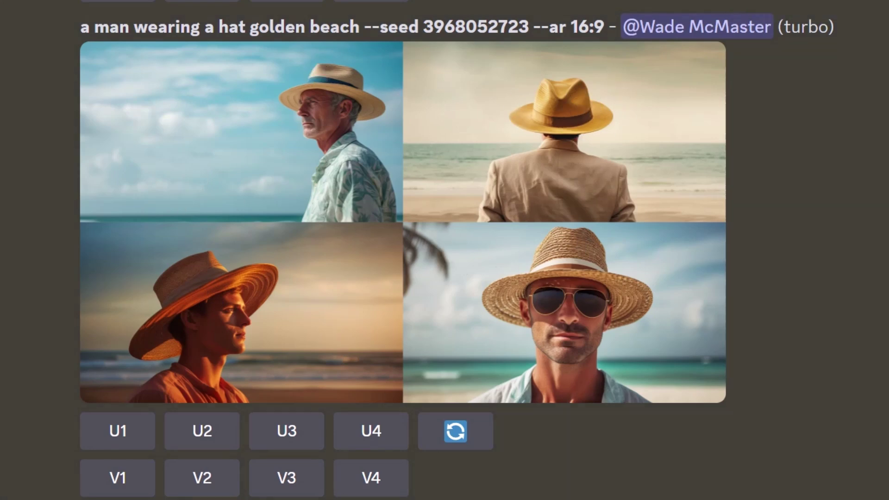
Step: Generate the man prompt again with a comma after "hat", reading "a man wearing a hat, golden beach"
text(/im)
key(Tab)
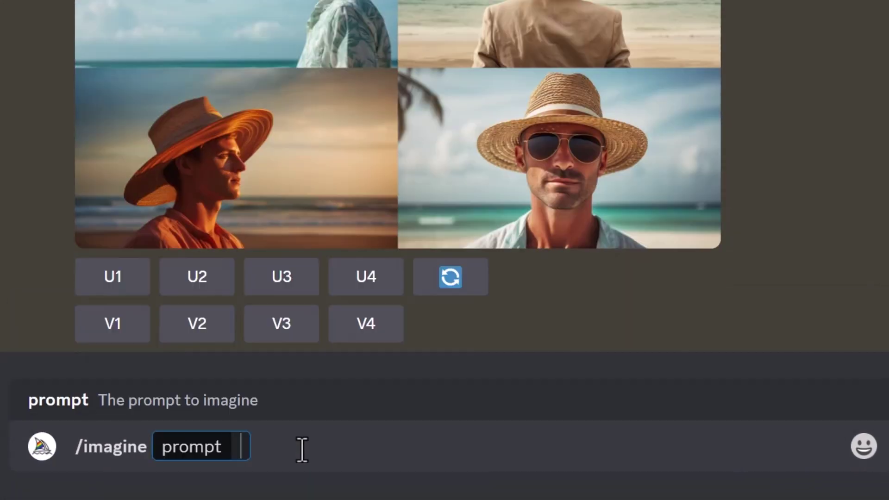
text(a man wearing a hat golden beach)
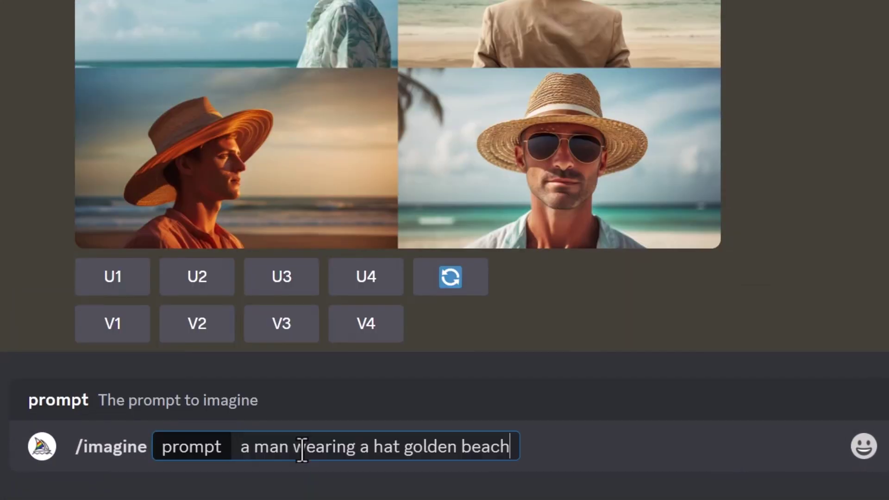
click(398, 448)
text(,)
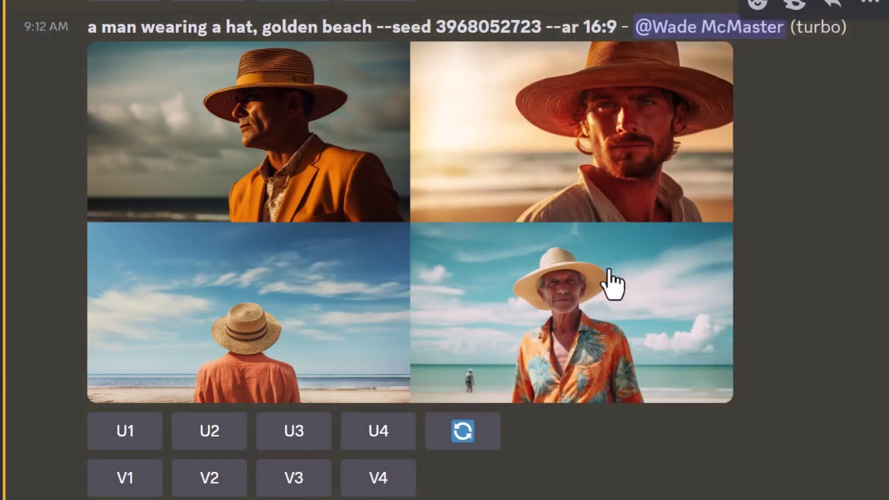
Step: Compare the image grids of the man-in-a-hat prompt with and without the comma
scroll(314, 277, down, 8)
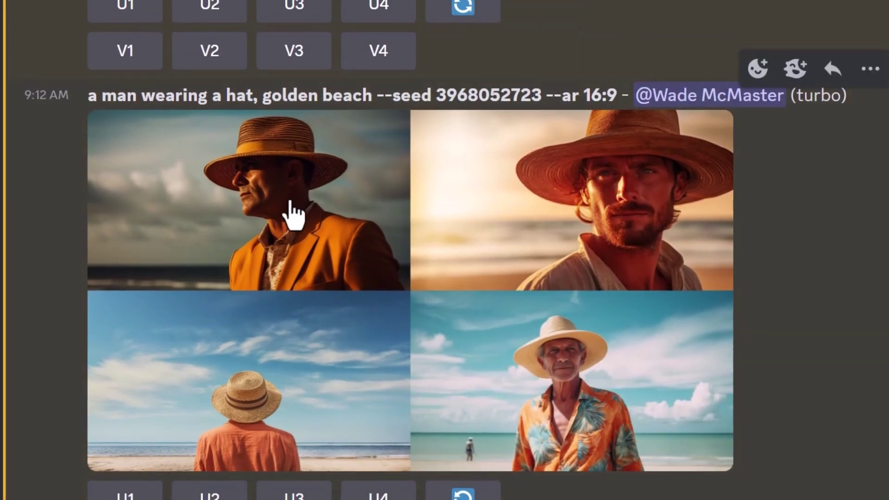
scroll(289, 213, up, 8)
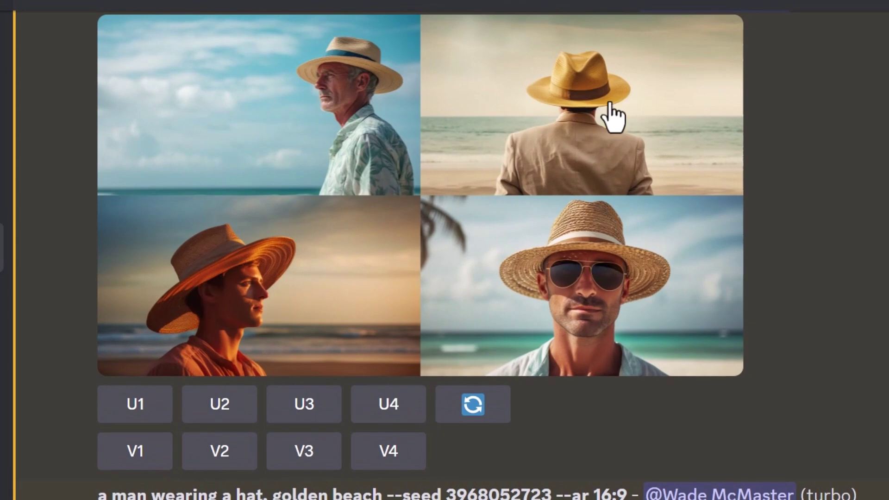
scroll(546, 285, down, 3)
scroll(538, 278, down, 6)
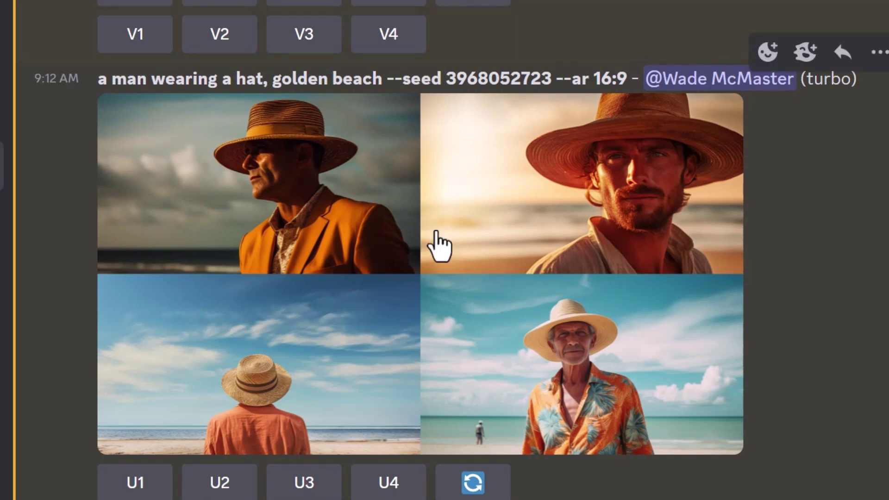
scroll(239, 382, up, 7)
scroll(238, 380, up, 3)
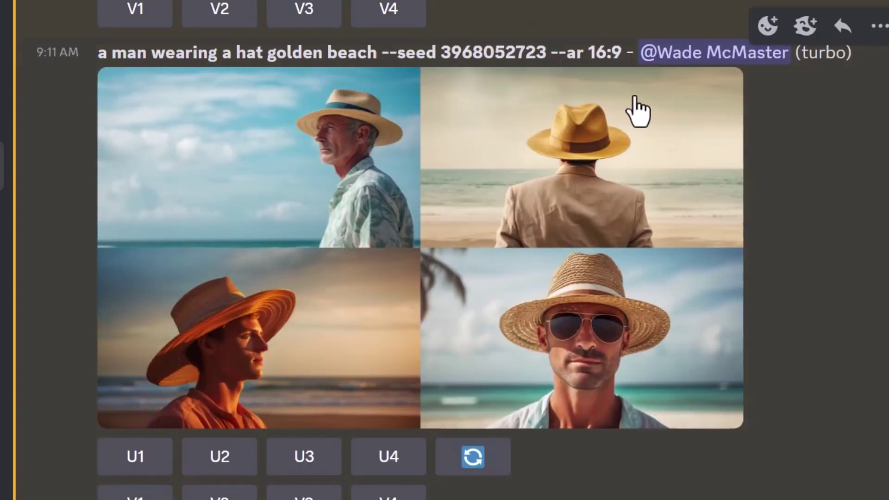
scroll(592, 182, down, 10)
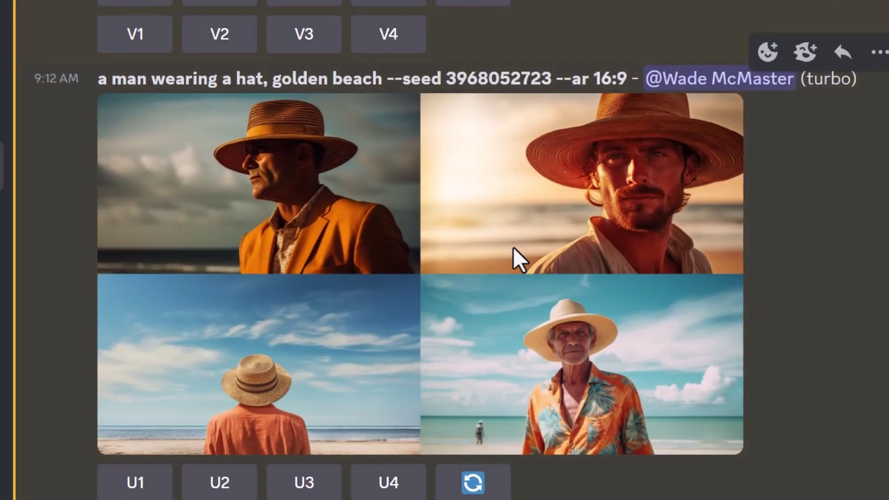
scroll(379, 190, down, 1)
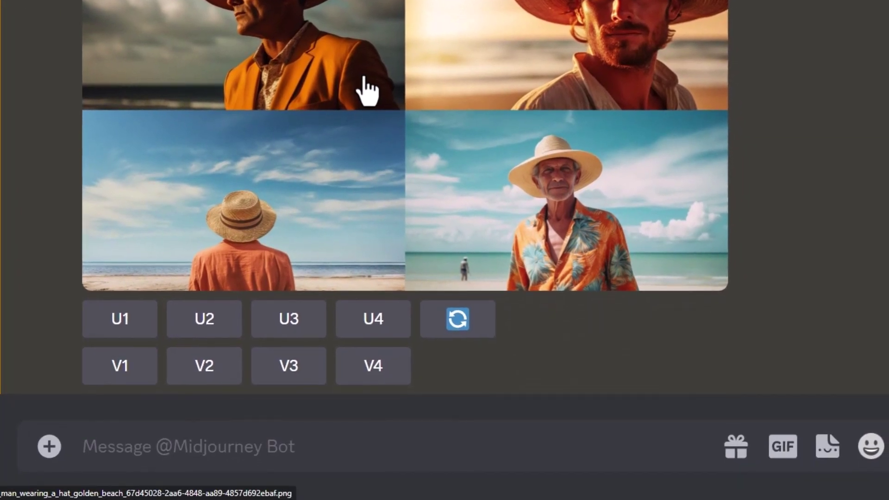
Step: Generate images with a new /imagine prompt "a samurai warrior wearing armor"
text(/ima)
key(Tab)
text(a samurai warrior wearing armor)
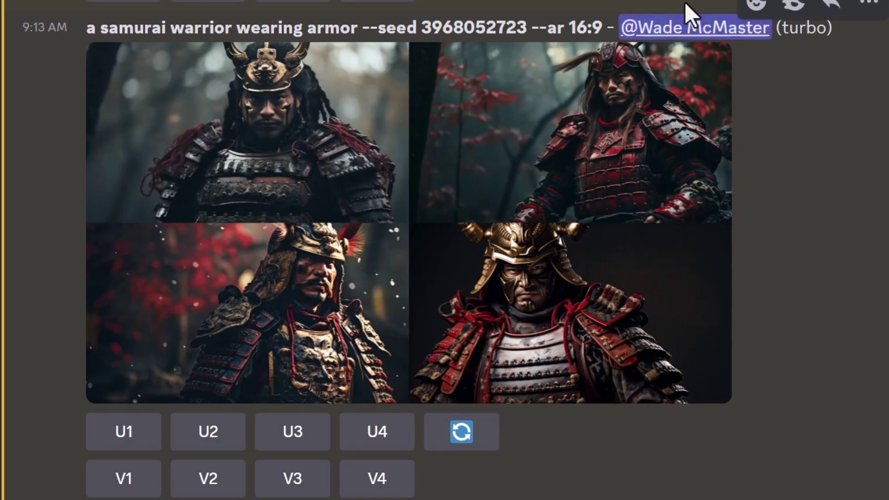
Step: Rerun the samurai grid with "--no red" added at the end of its prompt
click(465, 438)
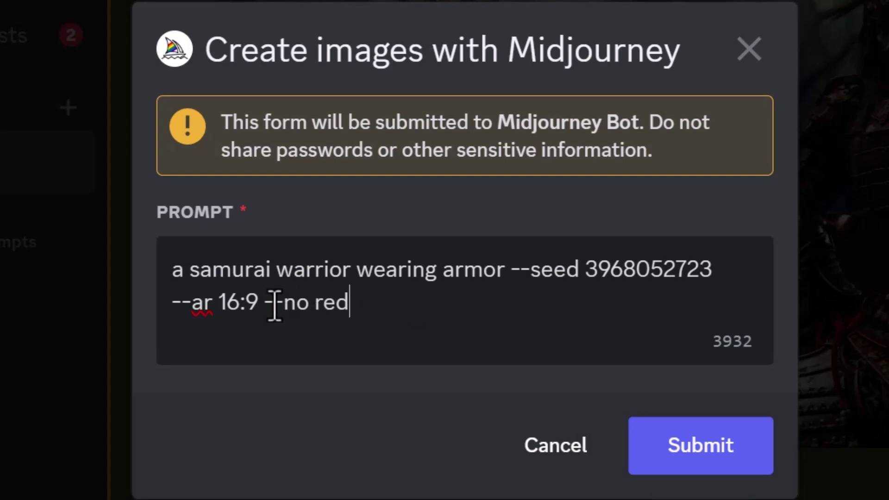
drag(313, 303, 275, 319)
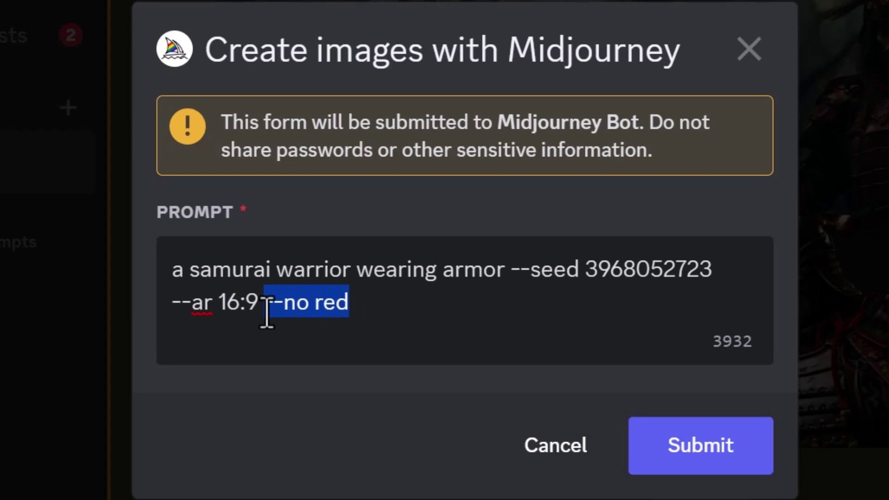
click(342, 310)
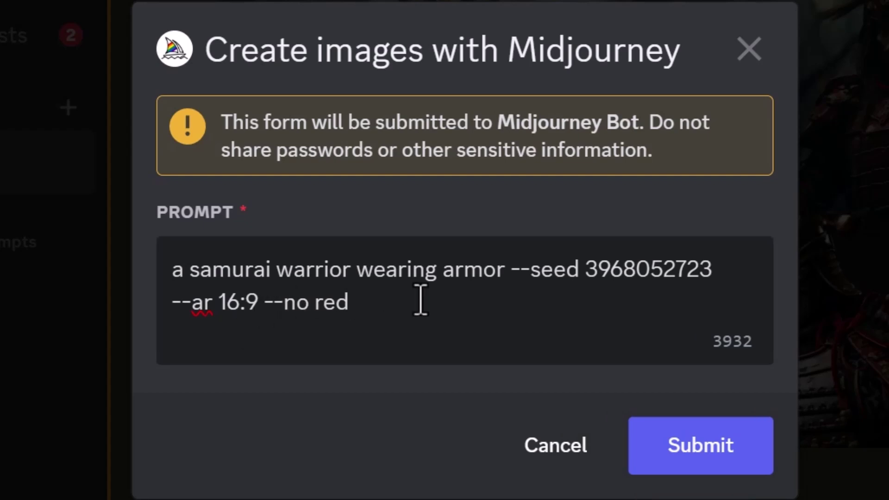
click(703, 458)
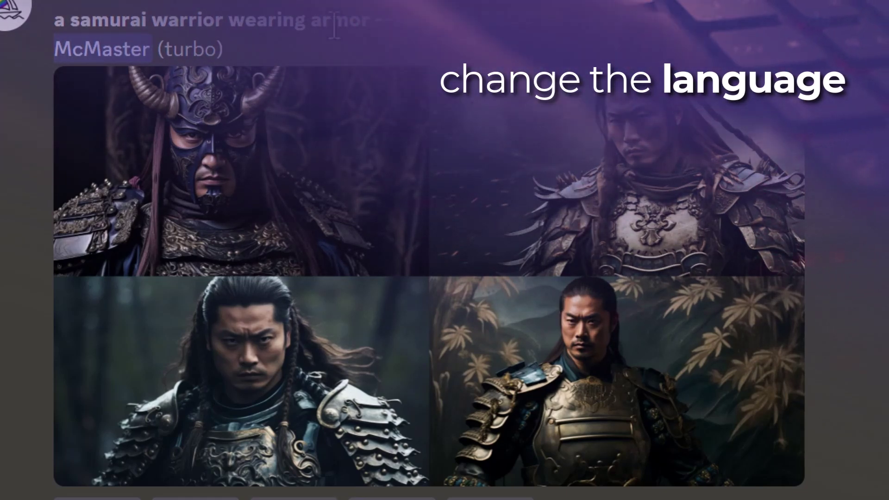
Step: Copy the samurai prompt text and translate it from English to Japanese with Google Translate in the browser
drag(365, 21, 88, 21)
key(ctrl+c)
right_click(87, 19)
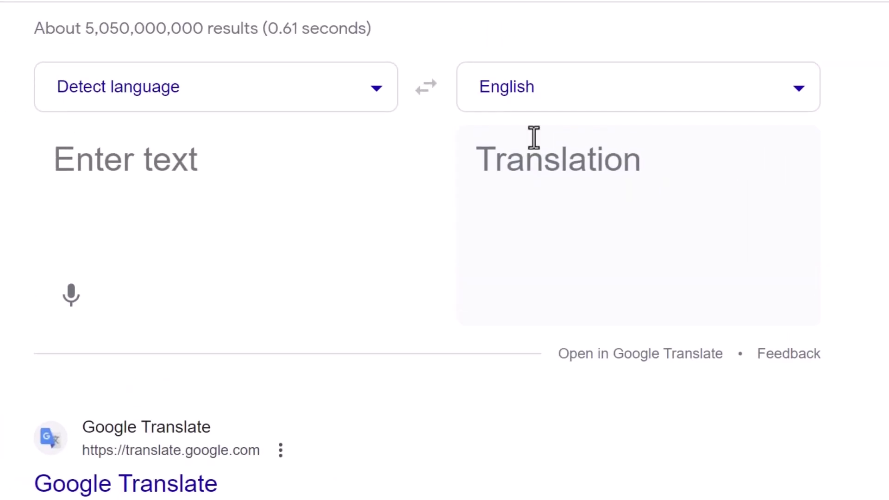
click(107, 88)
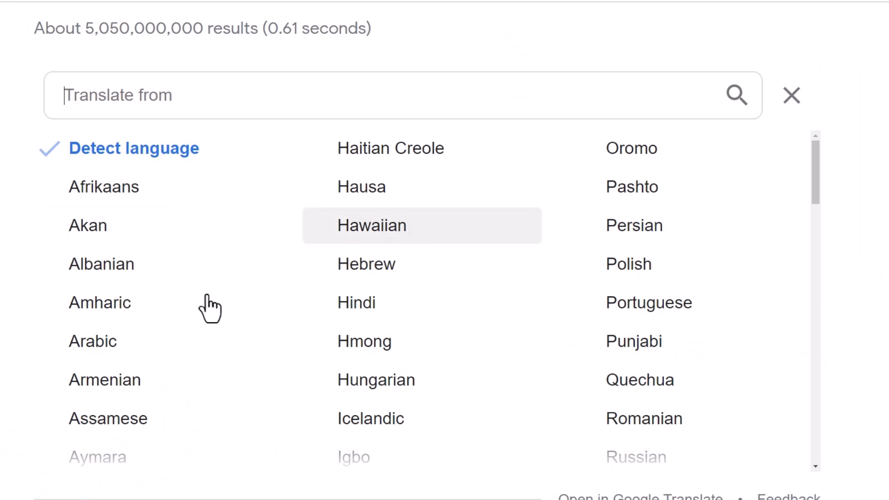
click(116, 359)
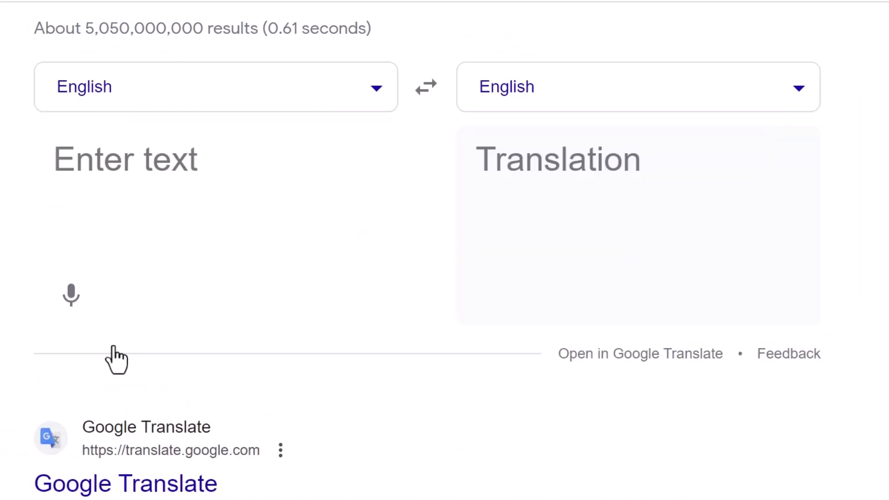
click(566, 116)
click(351, 320)
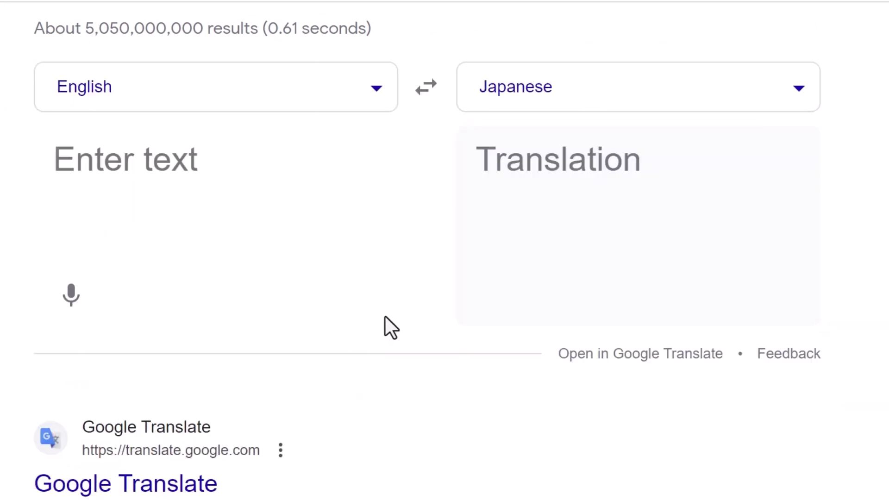
click(121, 162)
key(ctrl+v)
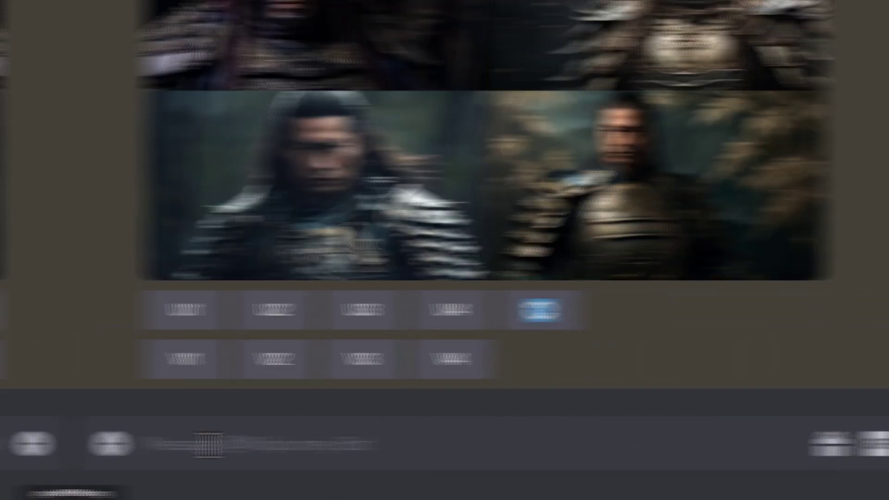
Step: Generate images with a new /imagine prompt in Japanese, "鎧を着た武士"
text(/imag)
key(Tab)
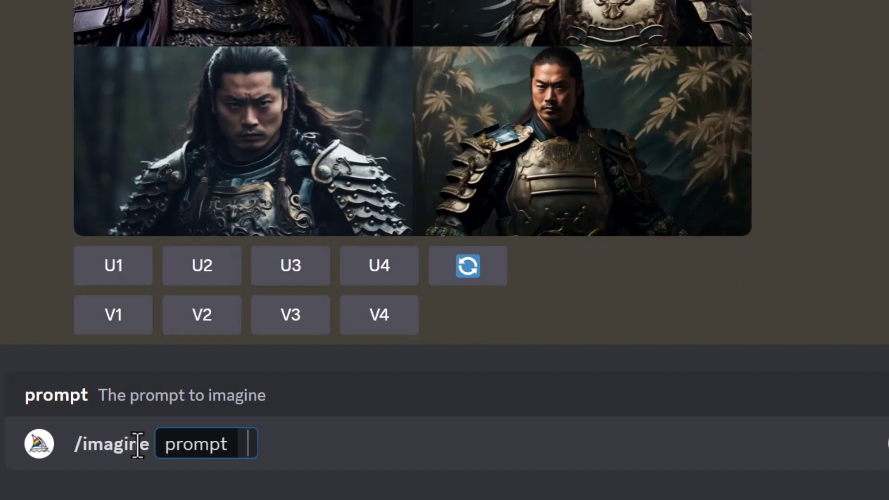
text(鎧を着た武士)
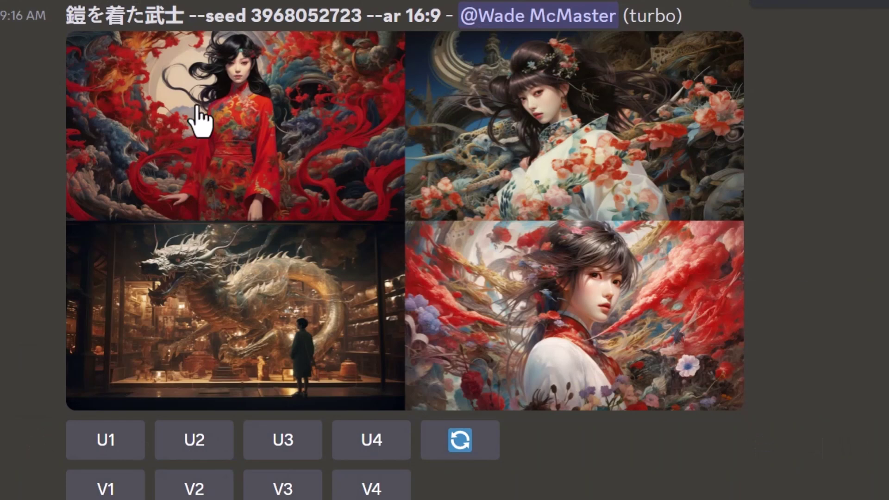
Step: Compare the image grid of the Japanese prompt with the earlier English samurai grid
scroll(406, 264, up, 3)
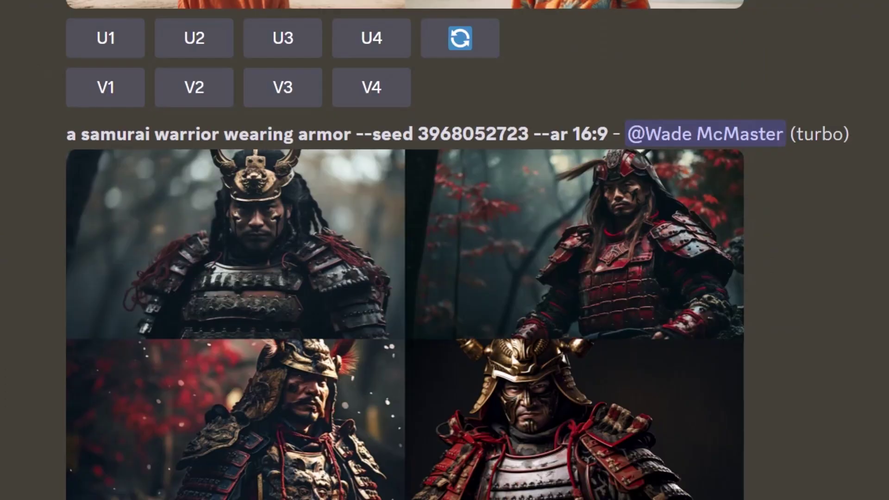
scroll(598, 389, down, 2)
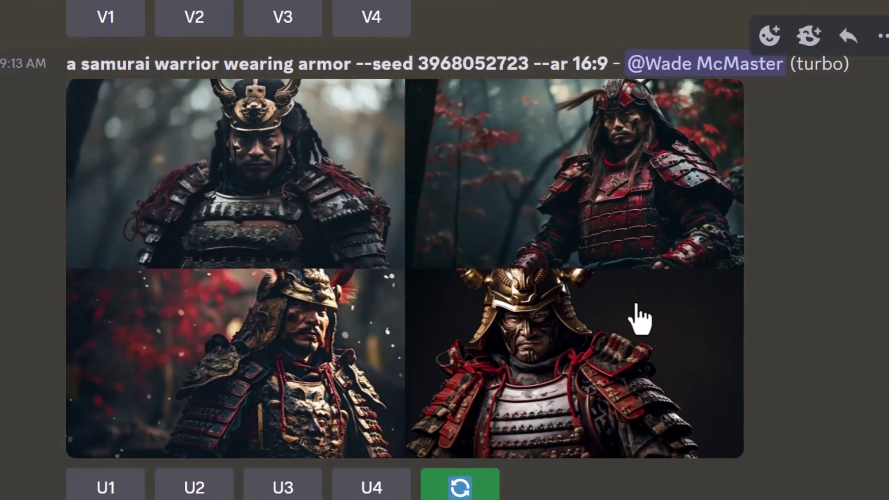
scroll(337, 238, down, 10)
scroll(325, 245, down, 3)
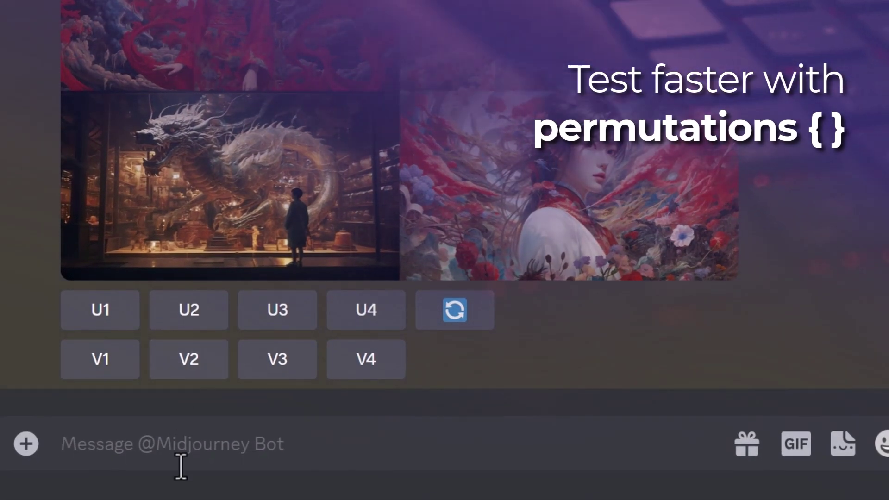
Step: Start a new /imagine prompt with the text "a happy dog,"
text(/imag)
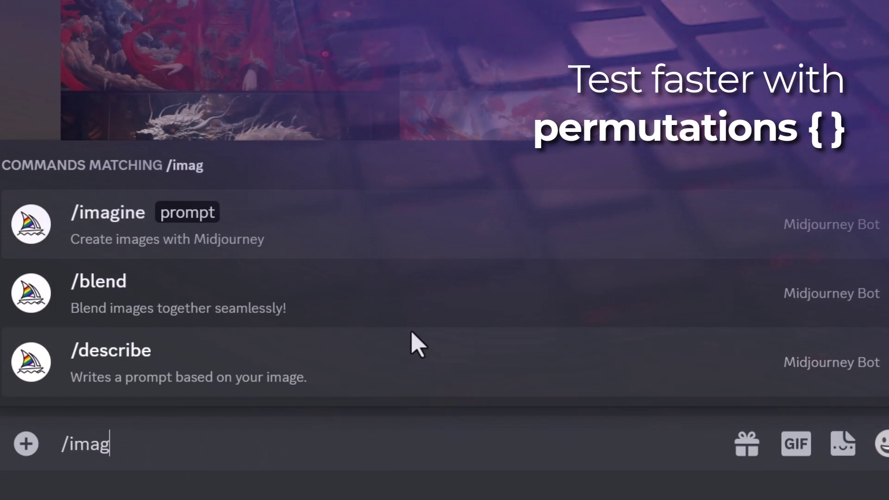
key(Tab)
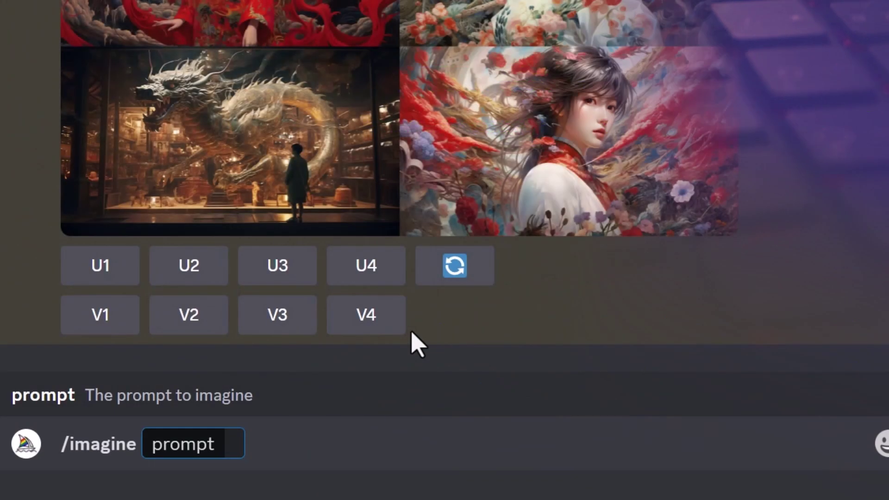
text(a)
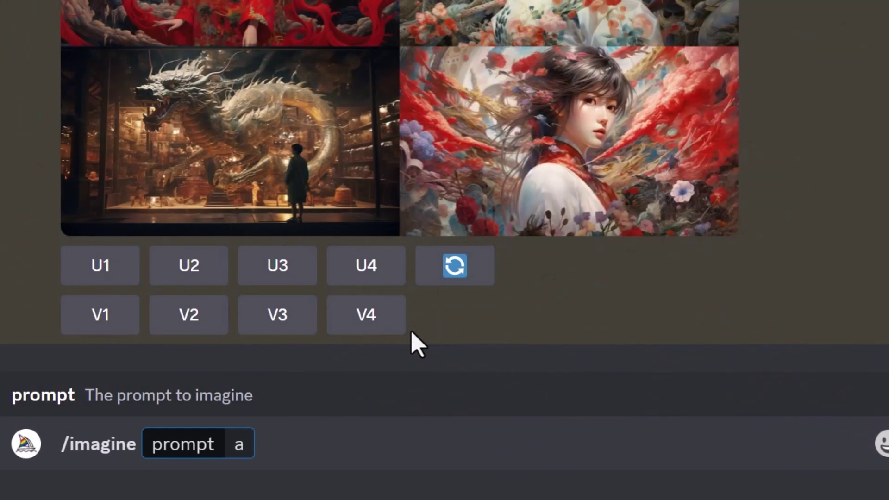
text( happy dogh)
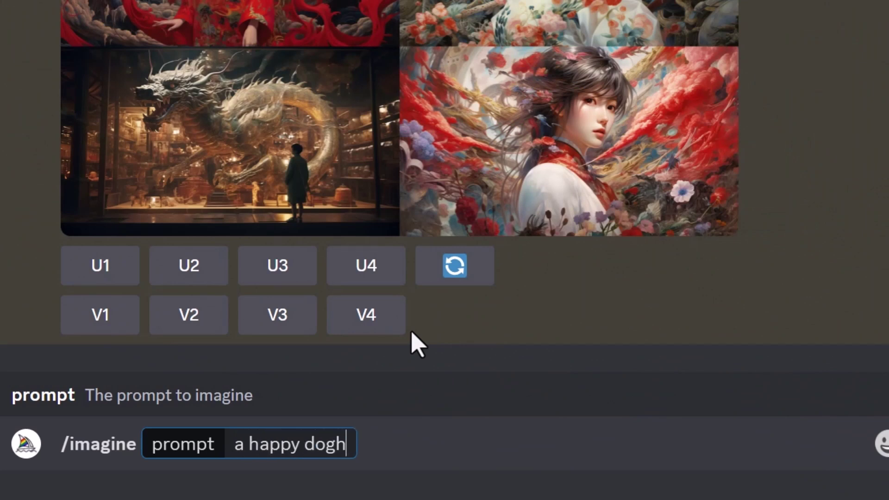
key(BackSpace)
text(,)
Step: Add the permutation list "{golden hour, sunset, late afternoon}" to the end of the happy dog prompt
text({g}golden hour)
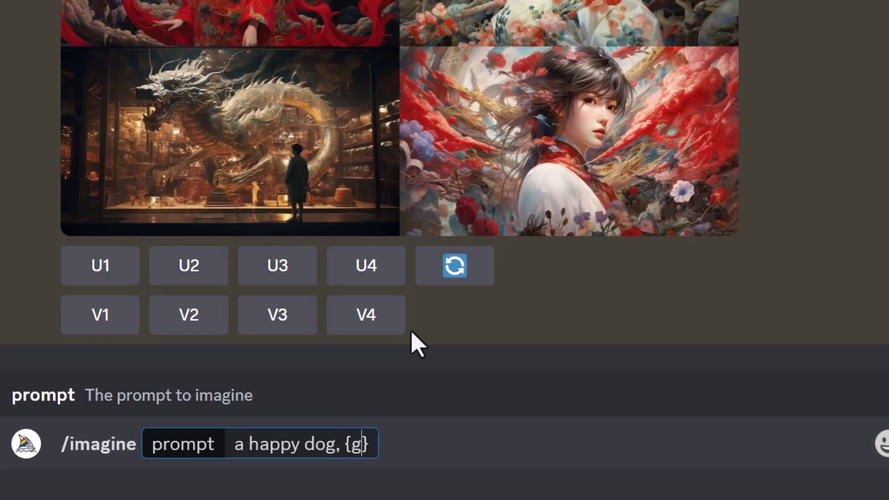
text(, sunset, )
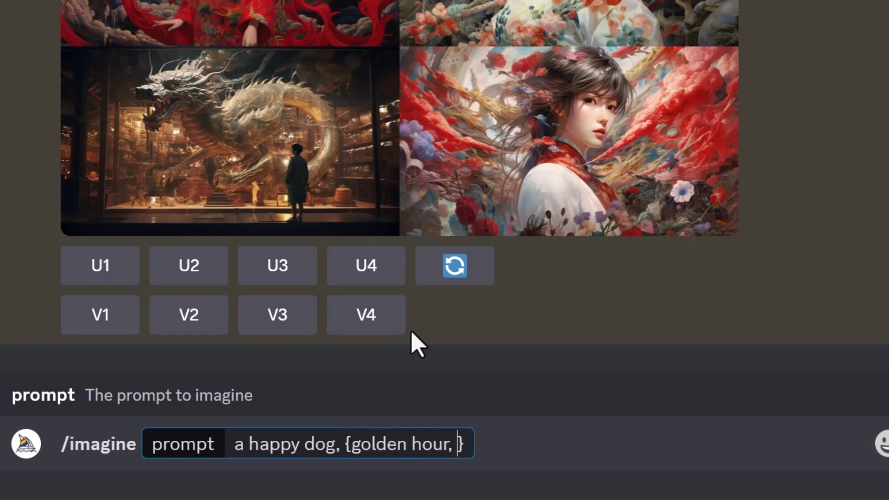
text(late afternoo)
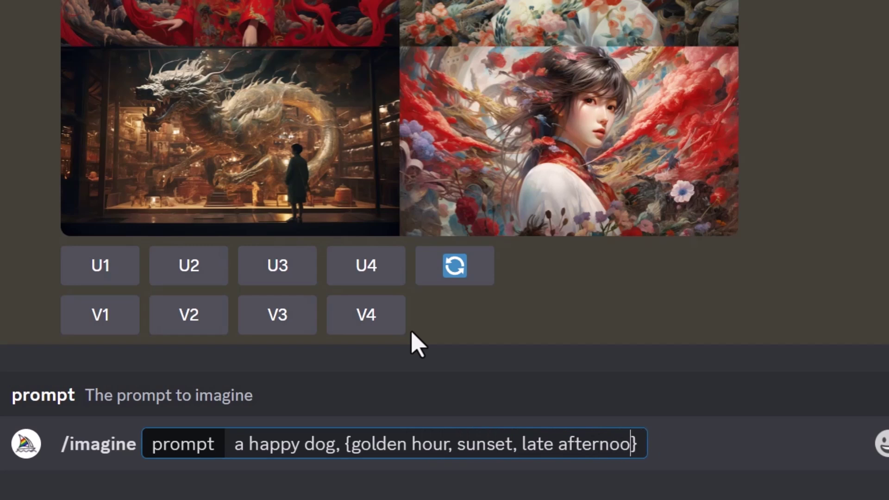
text(n)
drag(351, 444, 644, 456)
click(644, 456)
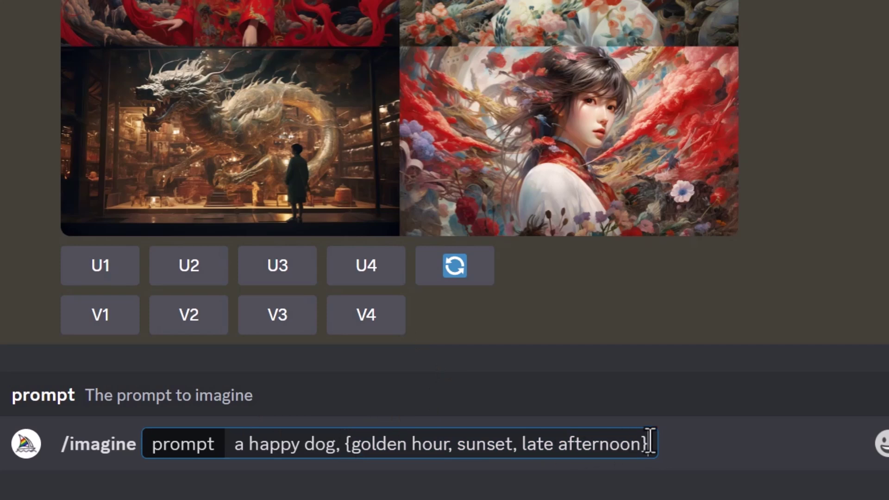
Step: Submit the happy dog template, show its expanded prompts, and approve generating all of them
key(Return)
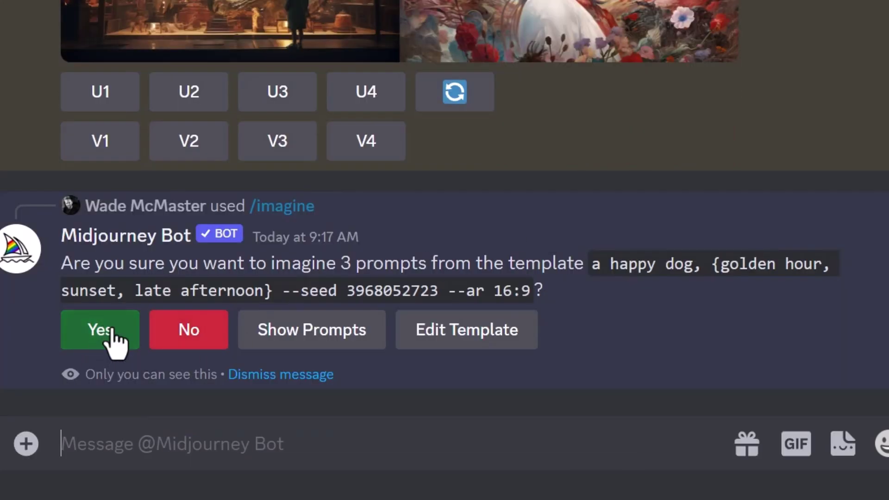
click(328, 350)
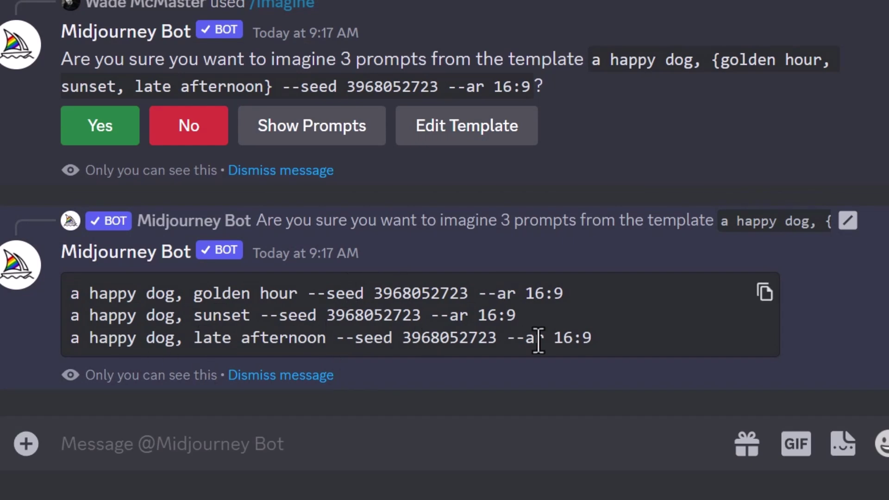
click(99, 132)
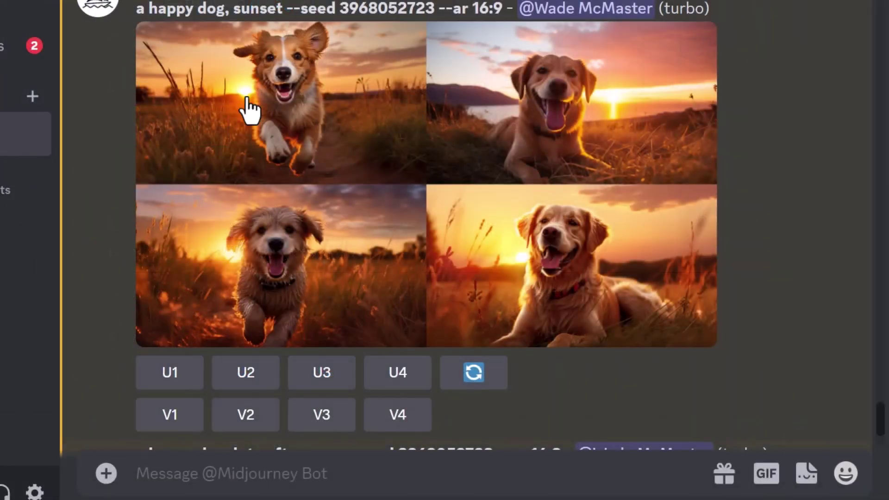
Step: Compare the happy dog image grids for sunset, late afternoon and golden hour
scroll(463, 215, down, 9)
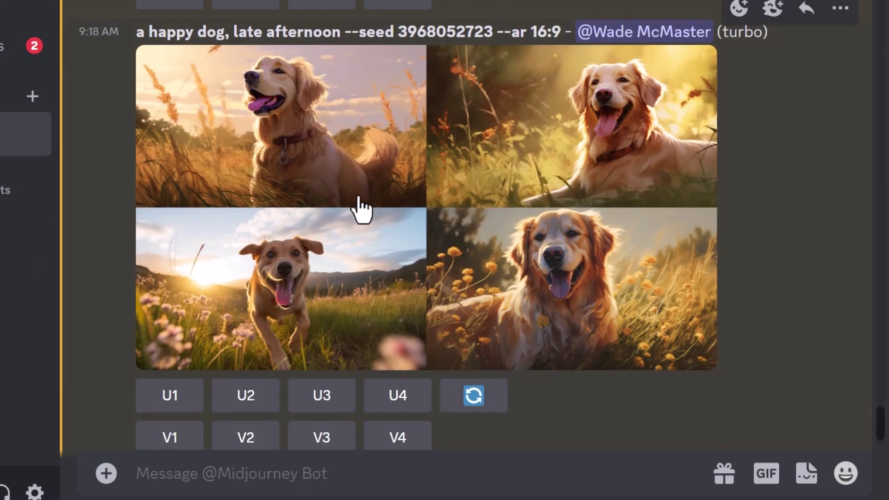
scroll(357, 208, down, 10)
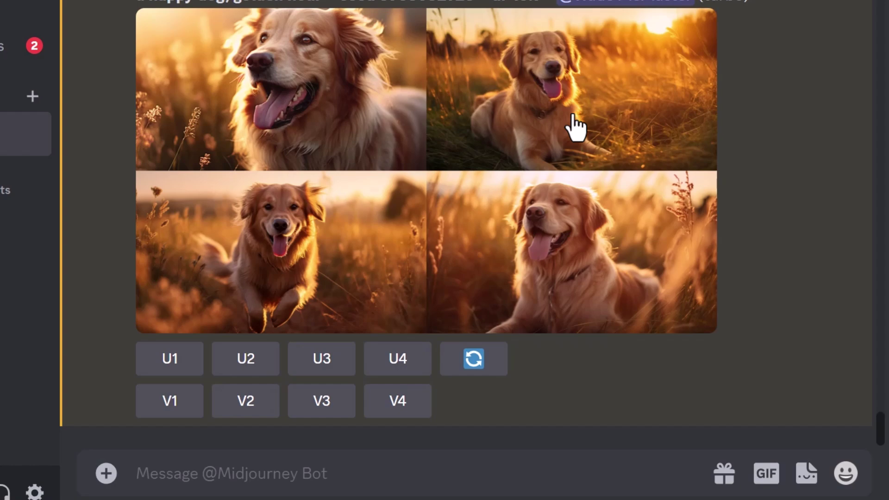
scroll(433, 229, up, 15)
scroll(433, 229, up, 5)
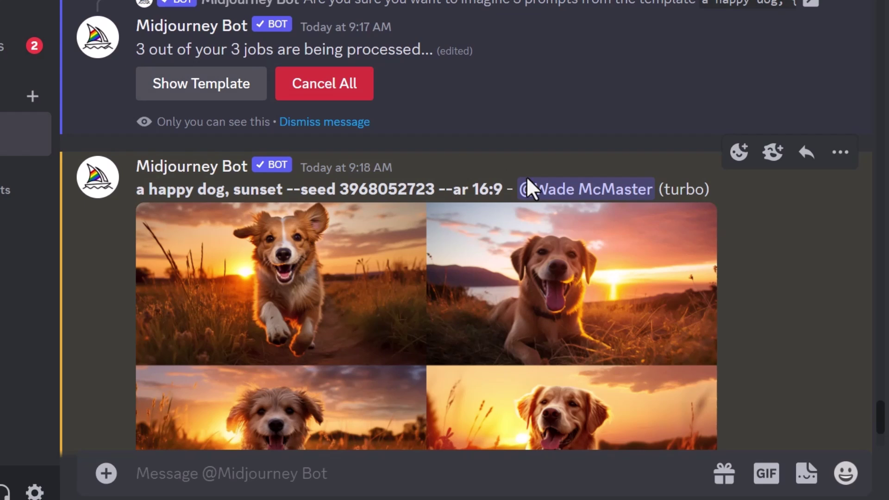